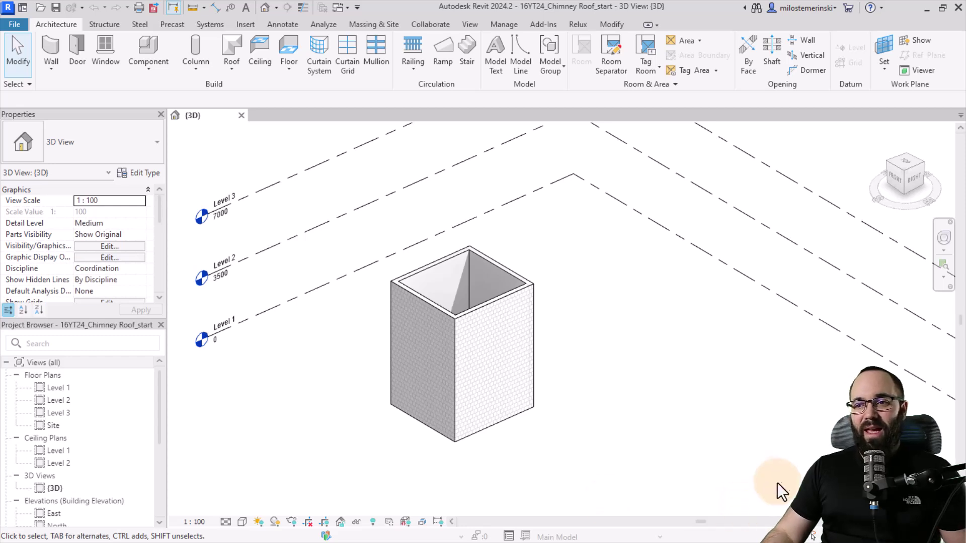
Step: Start a Roof -01 footprint on Level 2 and pre-select the whole chain of chimney walls
left_click(622, 334)
middle_click_drag(578, 352, 586, 384, "shift")
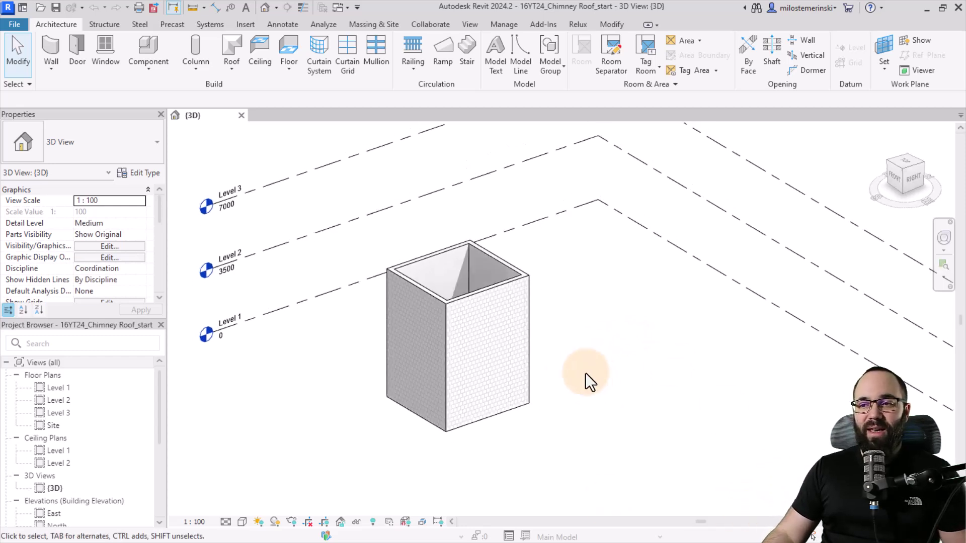
middle_click_drag(362, 401, 319, 308, "shift")
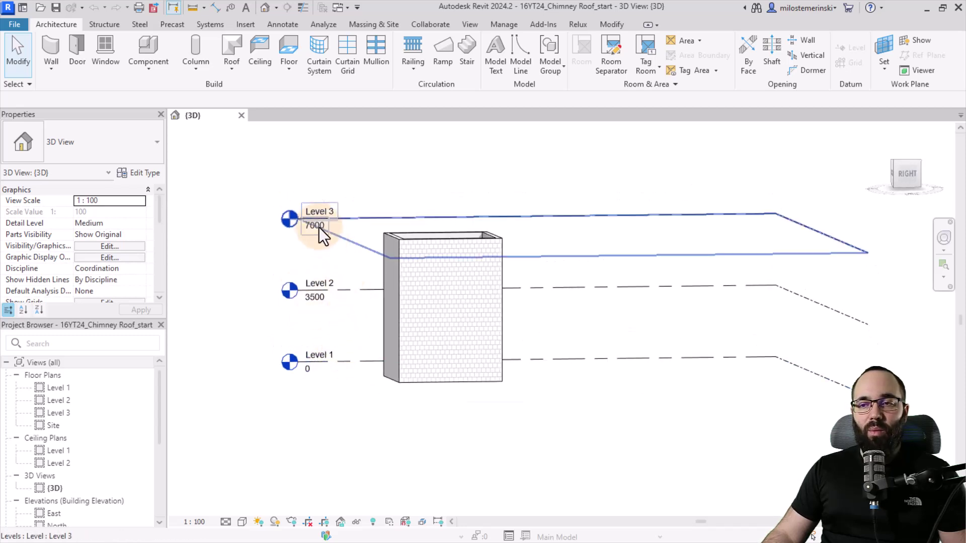
middle_click_drag(261, 269, 342, 390, "shift")
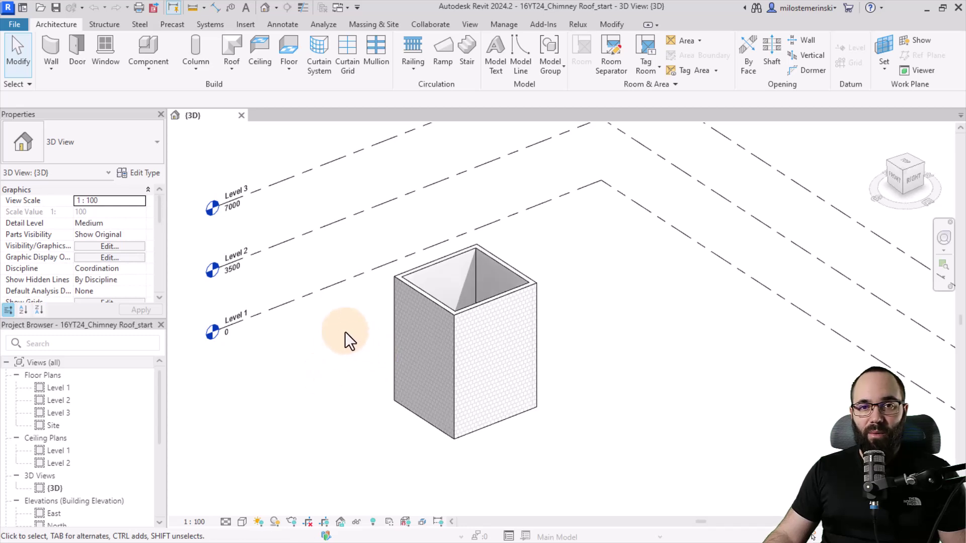
middle_click_drag(321, 370, 324, 386)
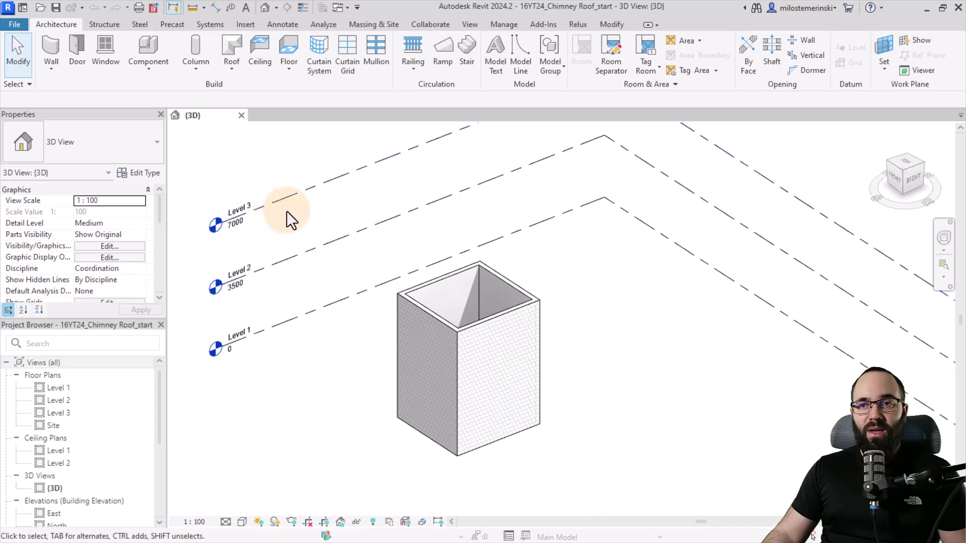
left_click(238, 51)
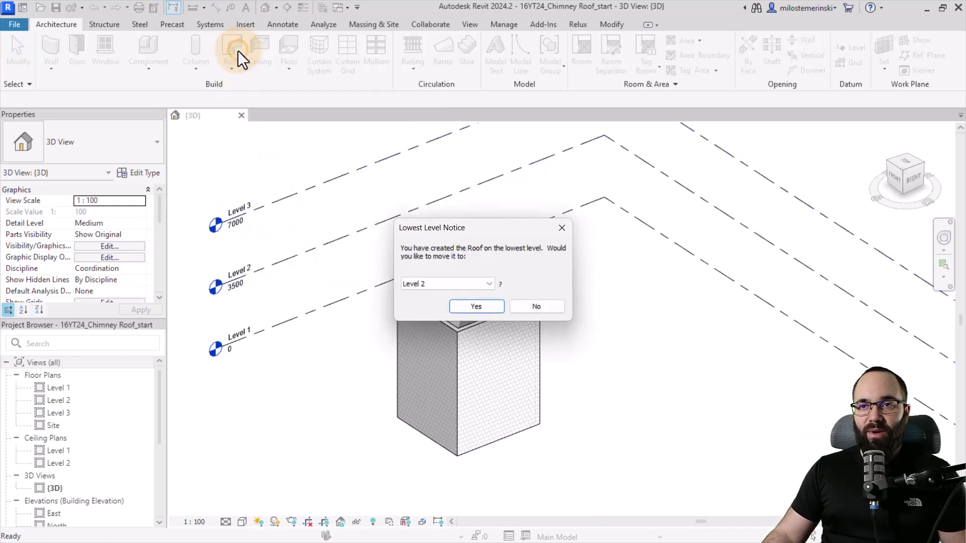
left_click(459, 307)
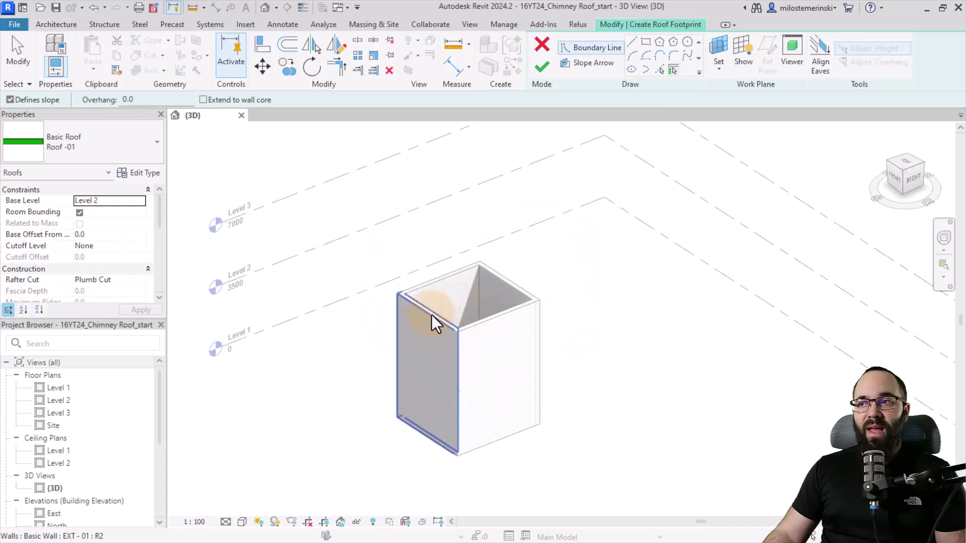
left_click(85, 146)
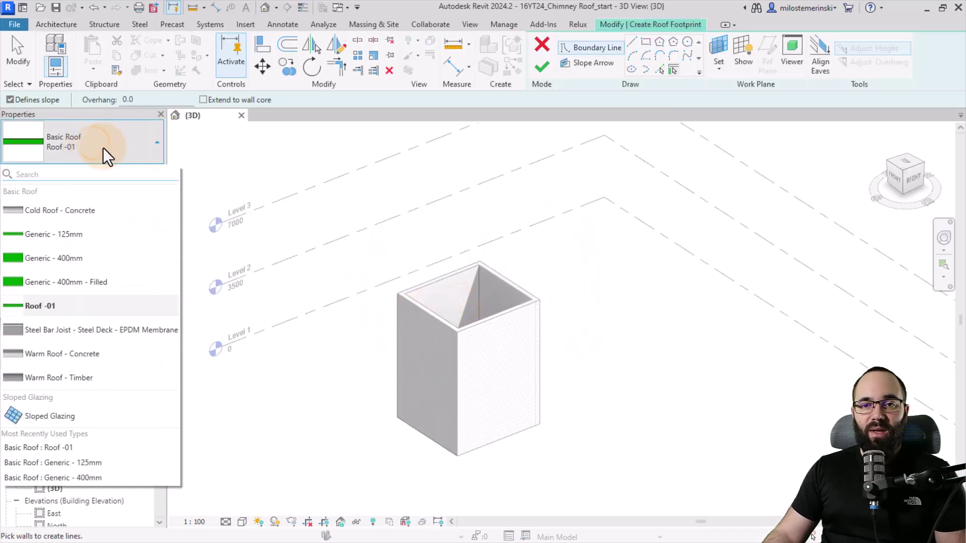
left_click(60, 152)
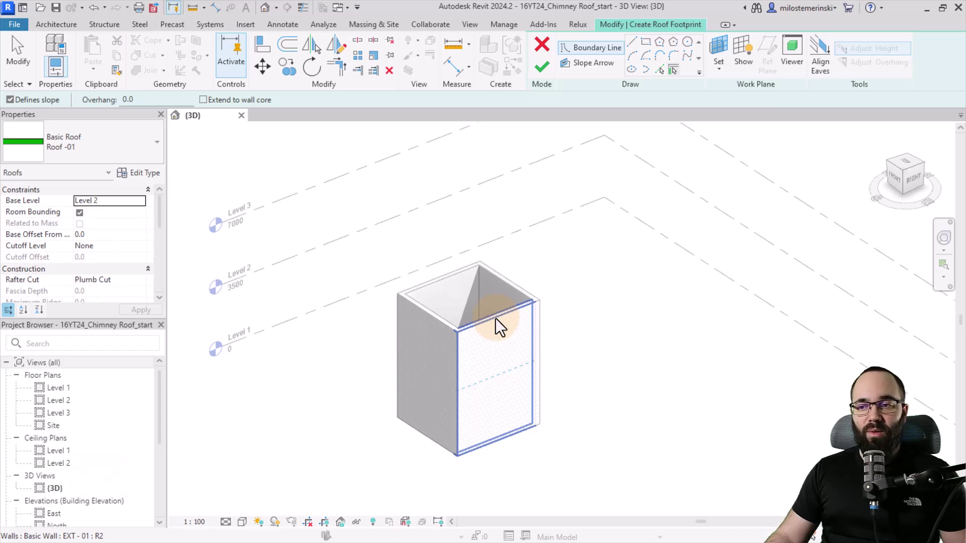
key("Tab")
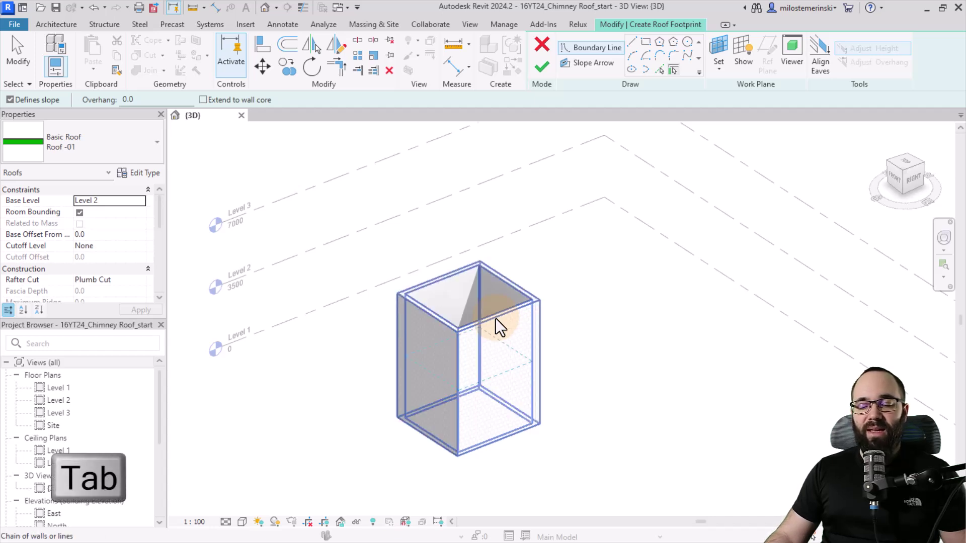
scroll(495, 318, "up", 4)
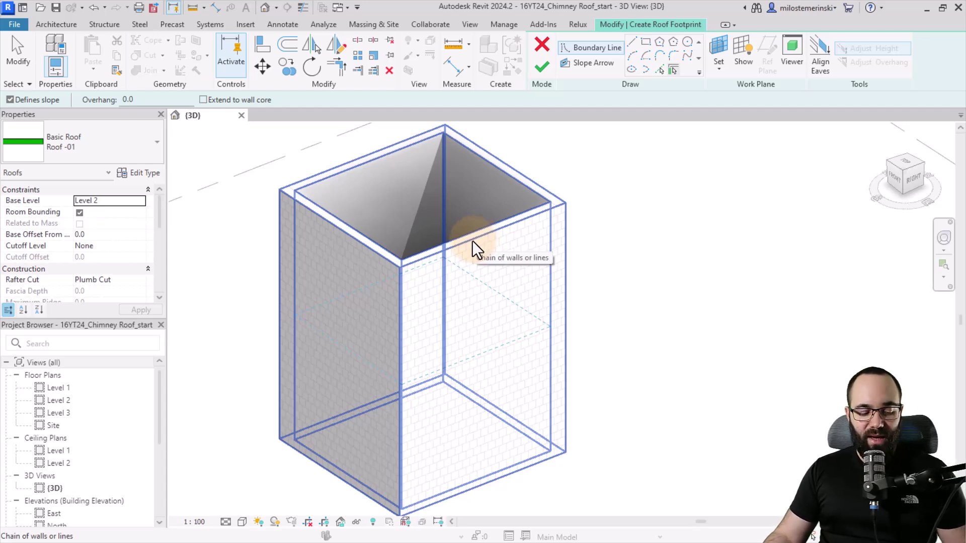
Step: Generate roof footprint lines from all four chimney walls
left_click(472, 241)
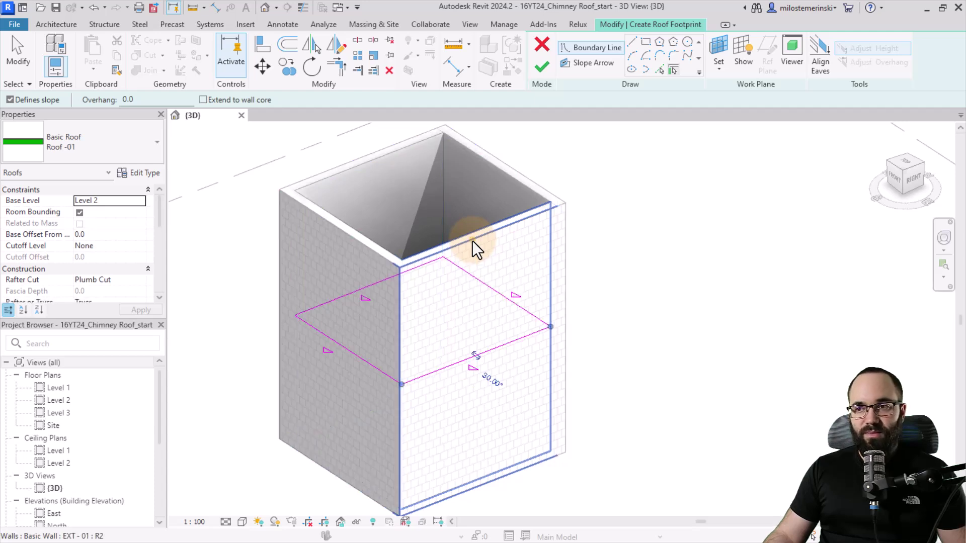
mouse_move(384, 227)
middle_mouse_down("shift")
mouse_move(408, 287)
mouse_move(407, 405)
mouse_move(392, 500)
mouse_move(420, 425)
mouse_move(442, 266)
mouse_move(409, 274)
middle_mouse_up("shift")
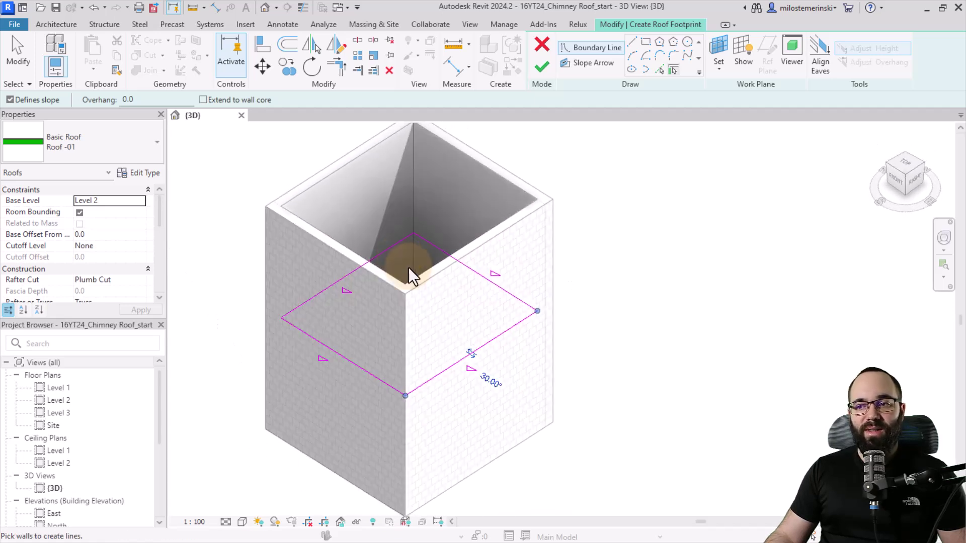
left_click(470, 354)
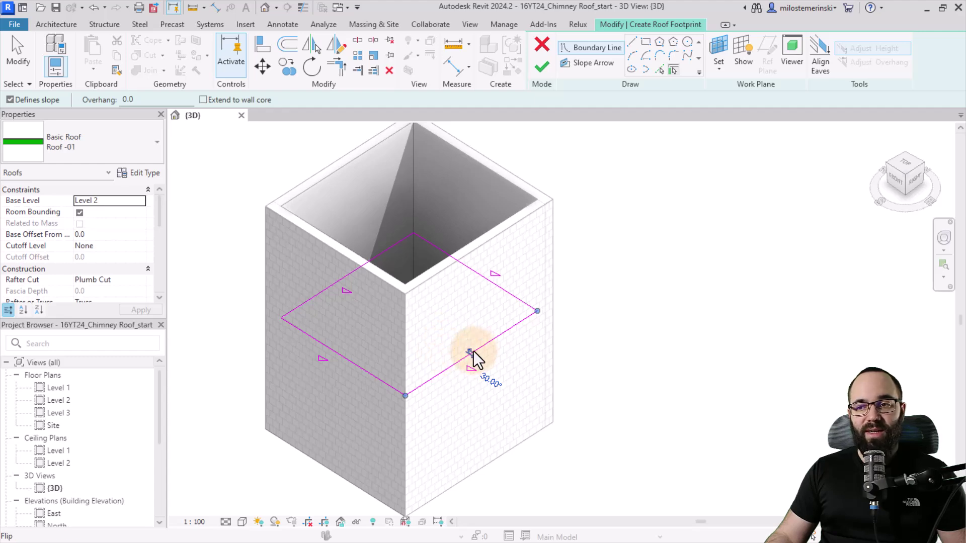
middle_click_drag(518, 401, 507, 445, "shift")
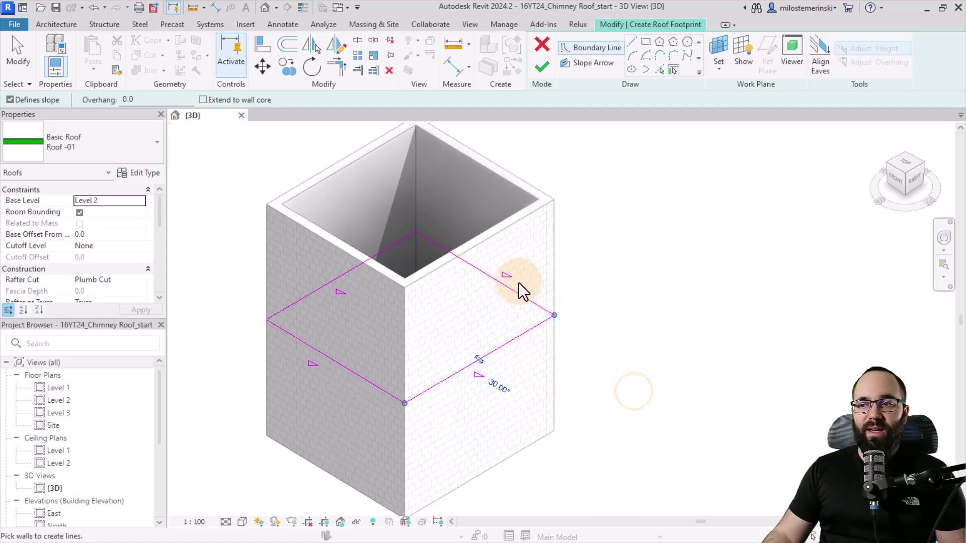
left_click(587, 344)
key("Escape")
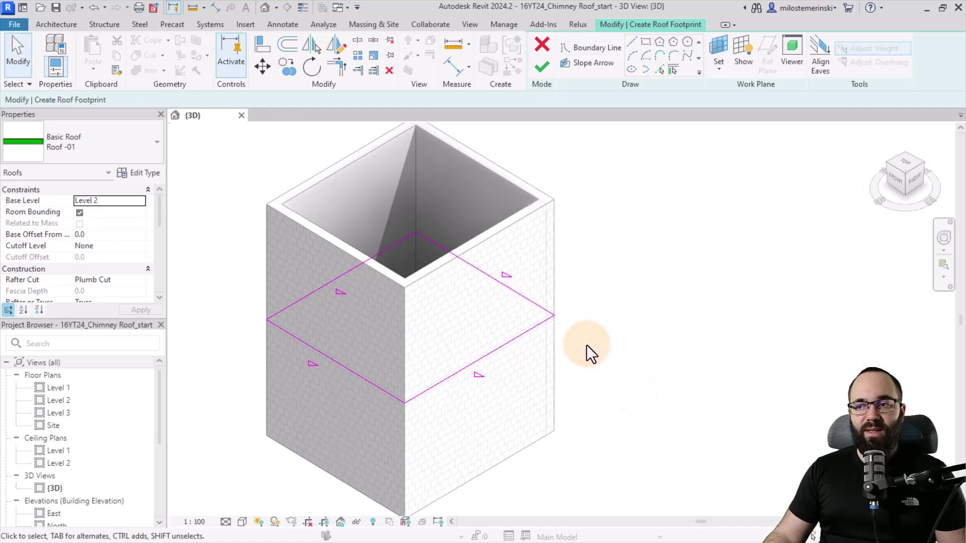
Step: Make the two right-hand footprint lines non-sloping and finish the 30° roof
left_click_drag(623, 379, 485, 264)
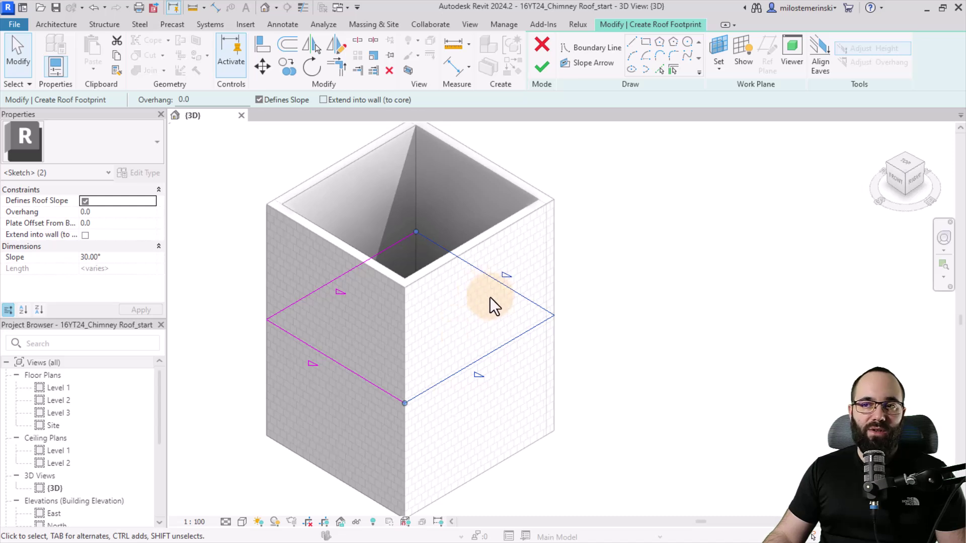
left_click(276, 104)
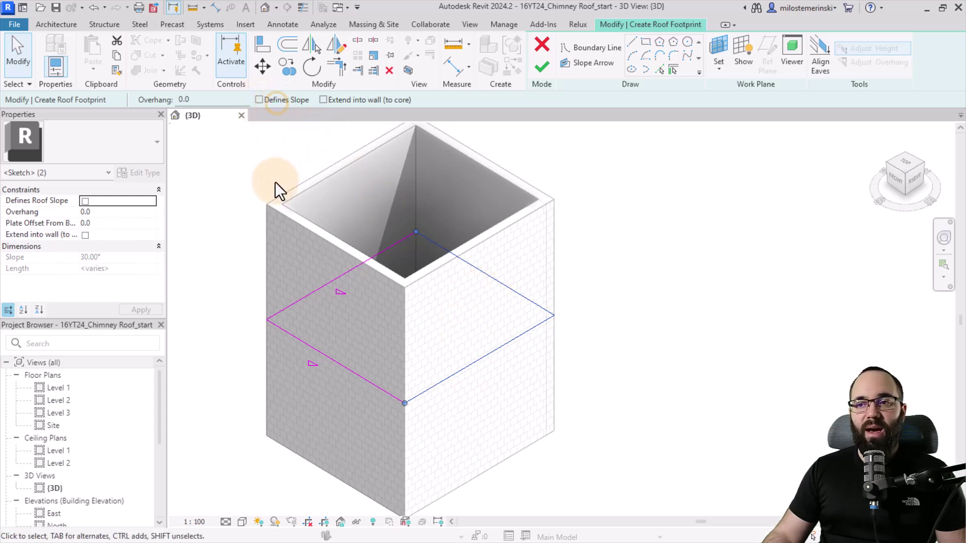
left_click(253, 264)
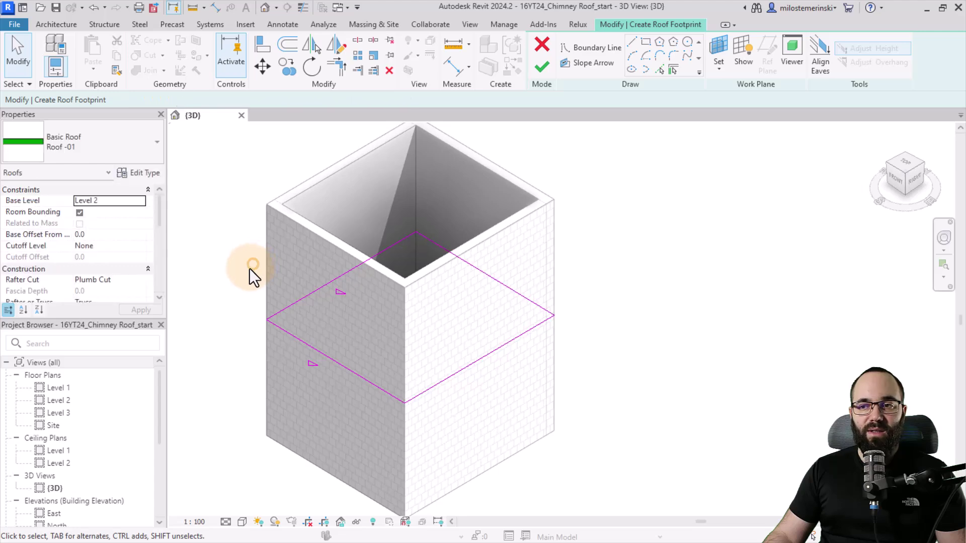
left_click(541, 67)
Step: Attach the tops of all four chimney walls to the sloped Roof -01
middle_click_drag(582, 306, 516, 219, "shift")
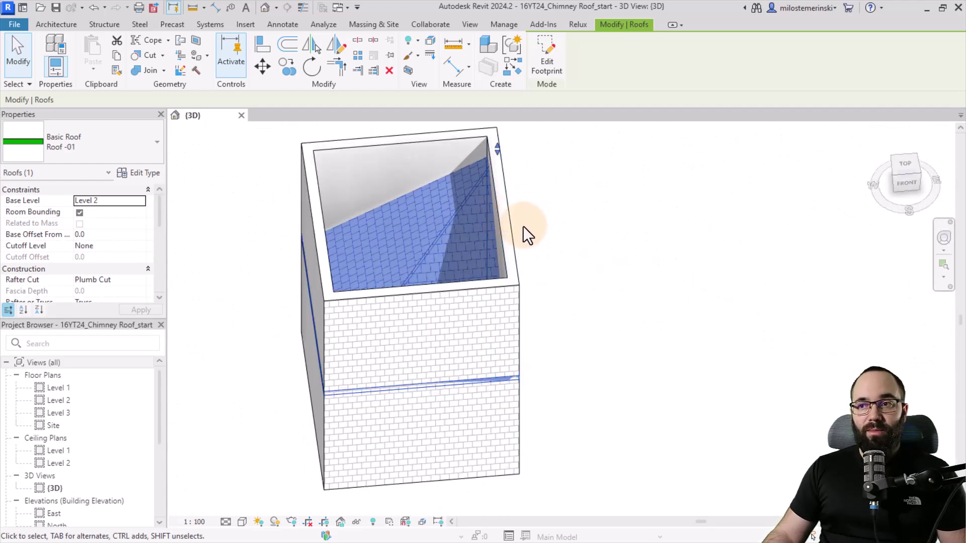
middle_click_drag(604, 311, 381, 237, "shift")
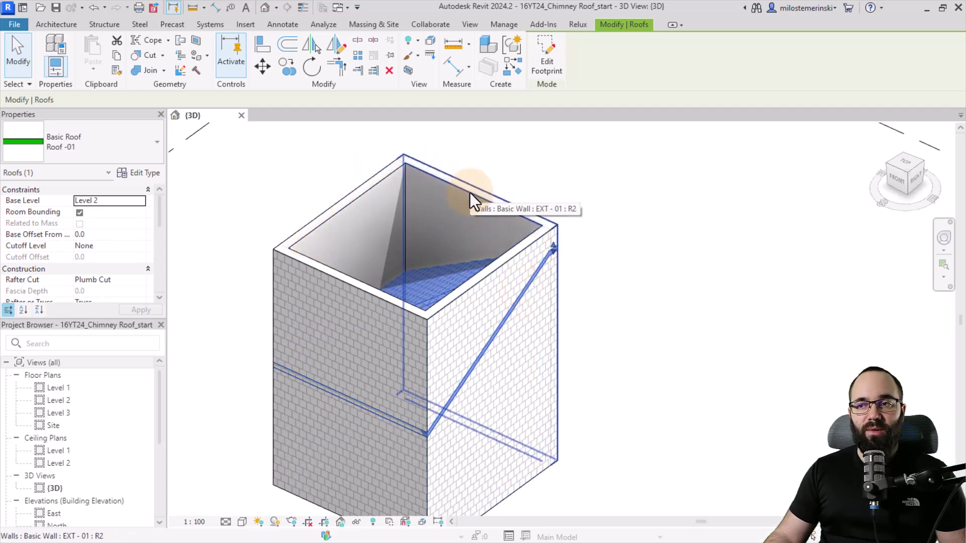
key("Tab")
key("Tab")
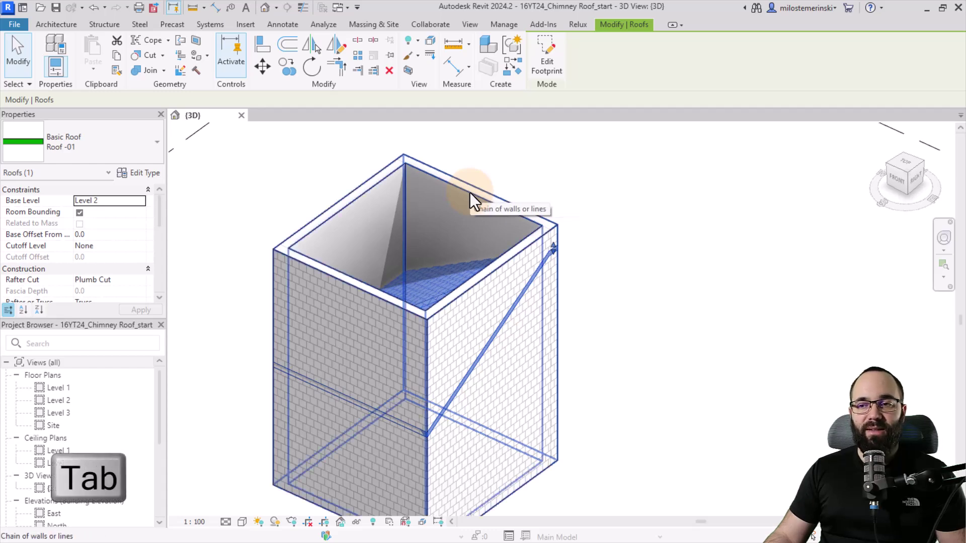
left_click(469, 193)
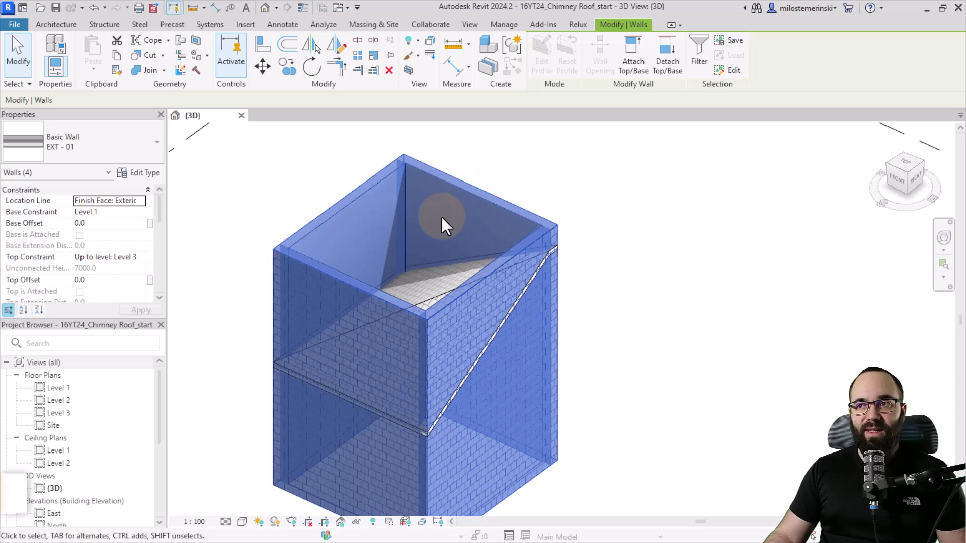
left_click(635, 68)
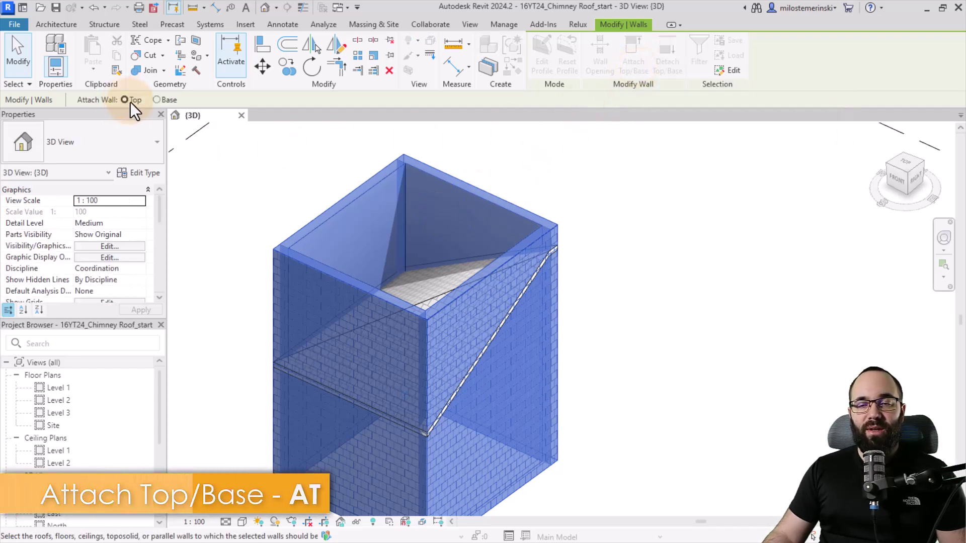
left_click(512, 308)
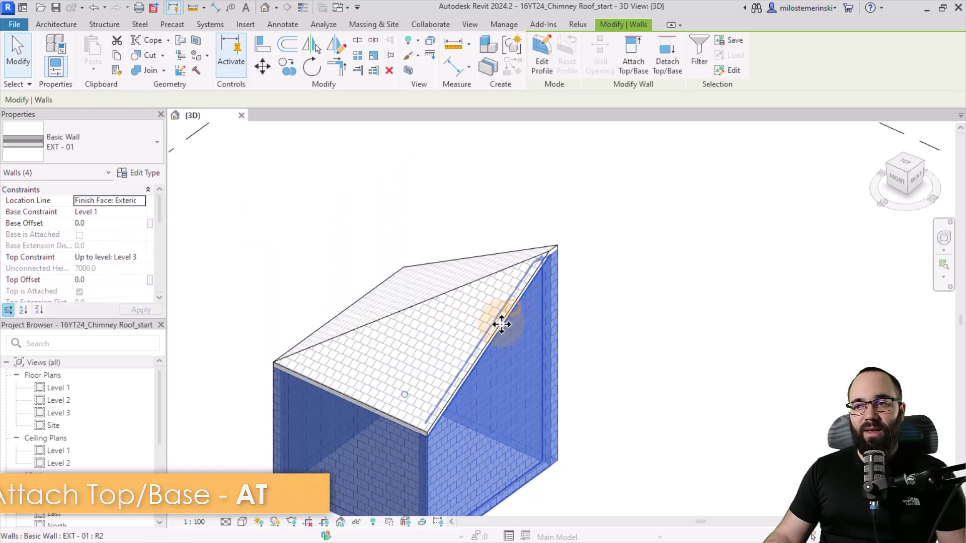
middle_click_drag(496, 324, 387, 276, "shift")
Step: Change the chimney roof's slope to 45°
left_click(548, 312)
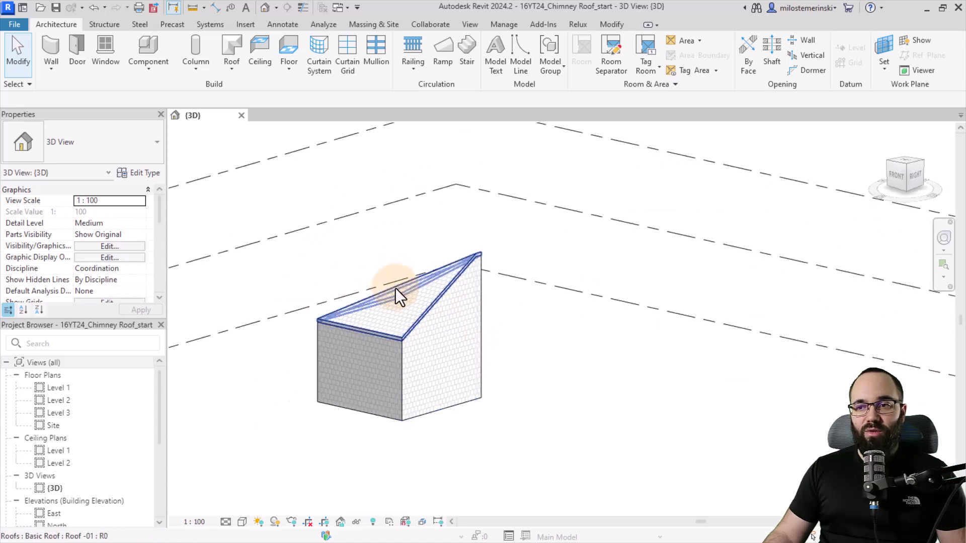
left_click(395, 287)
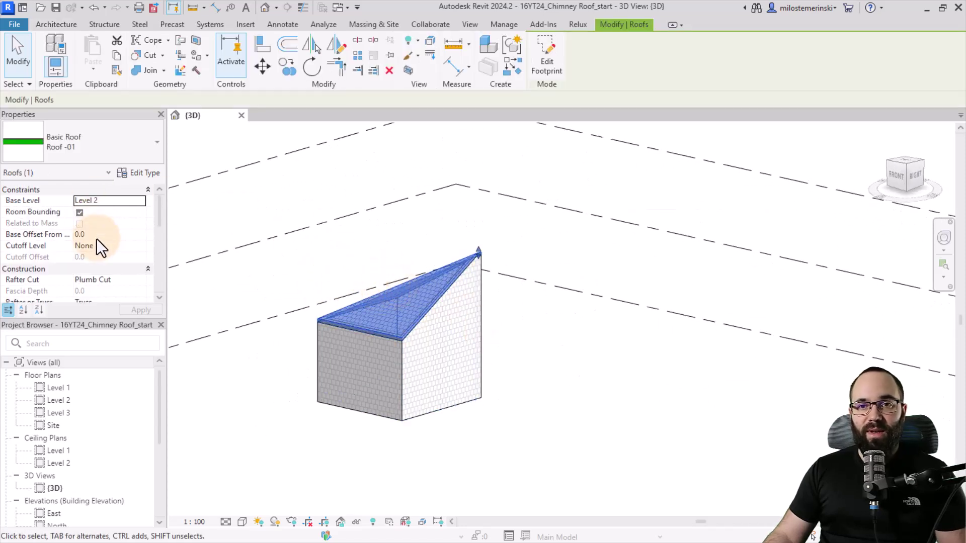
scroll(125, 242, "down", 4)
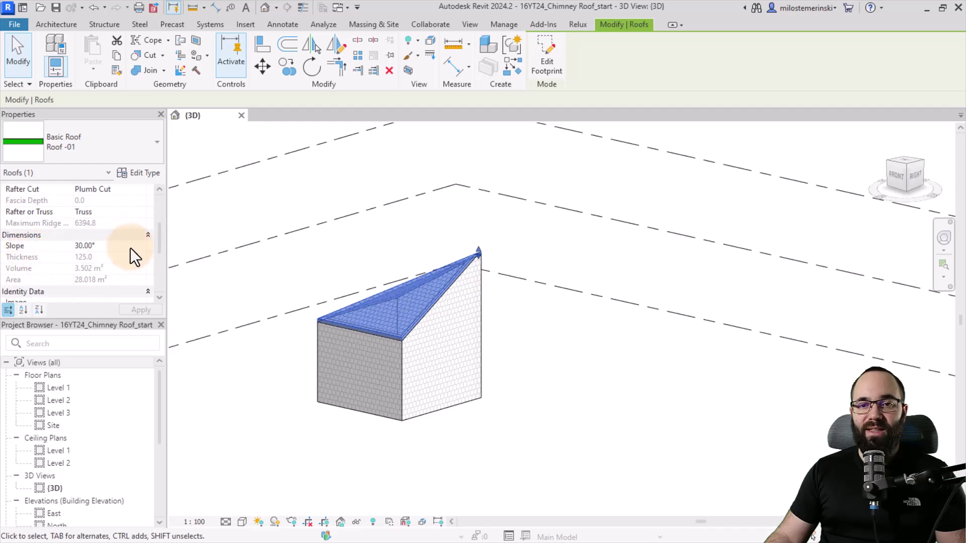
left_click(119, 246)
type("45")
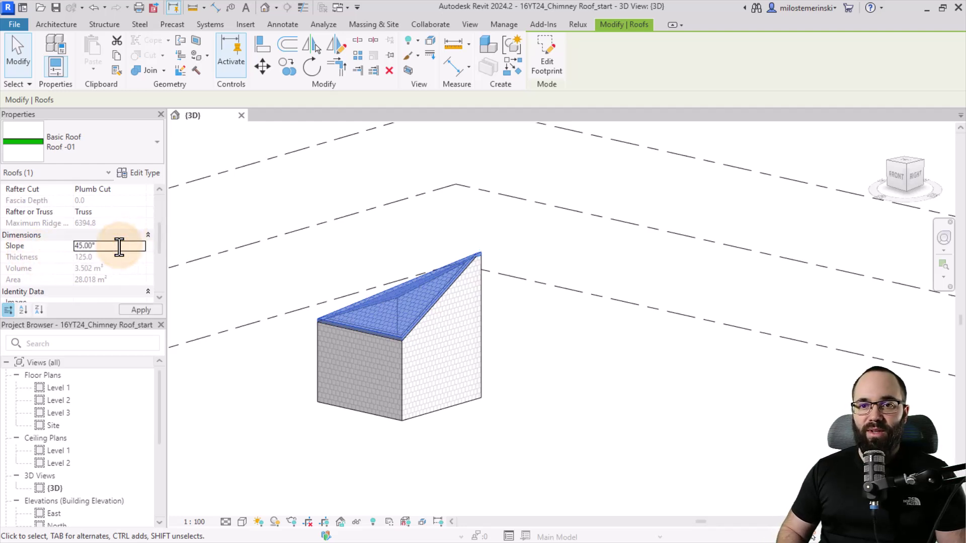
middle_click_drag(401, 263, 483, 250, "shift")
scroll(521, 315, "up", 2)
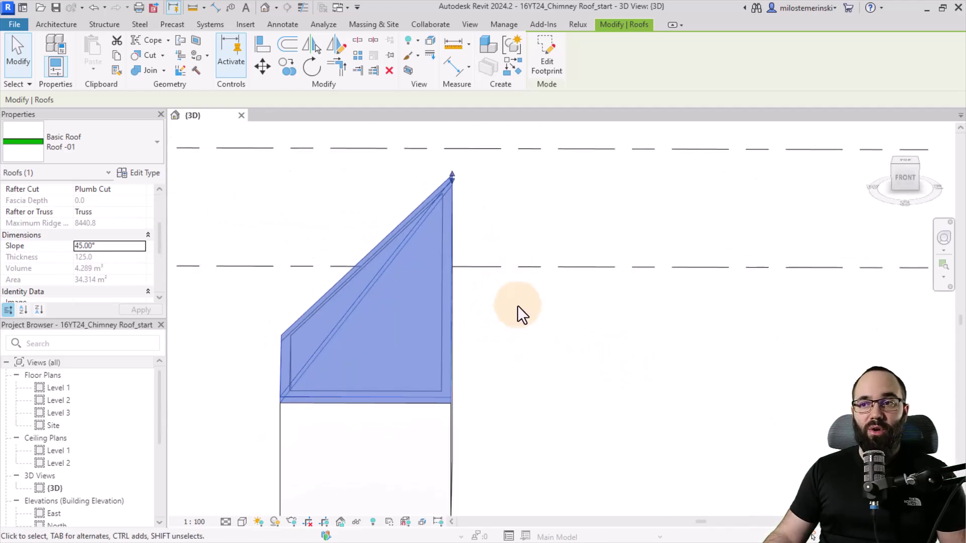
middle_click_drag(522, 314, 498, 239, "shift")
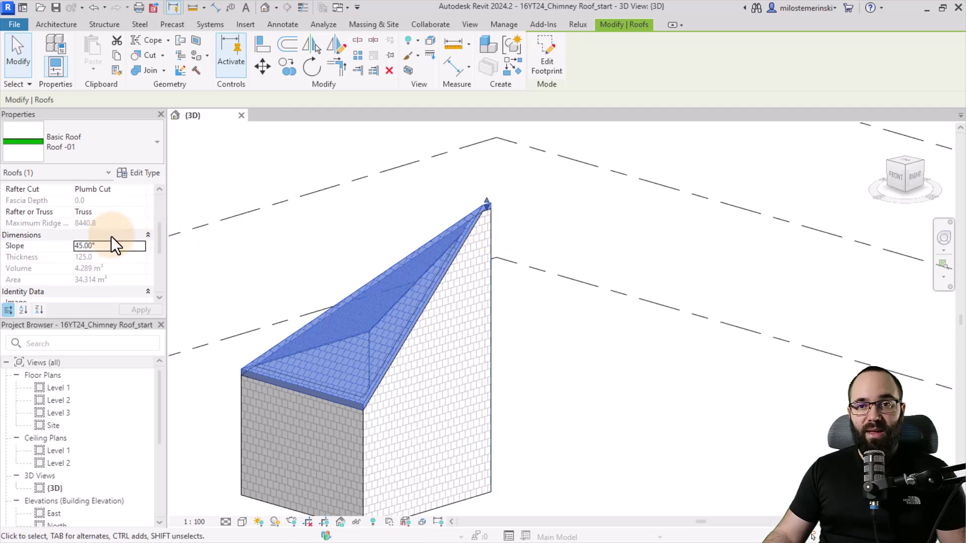
scroll(111, 236, "up", 3)
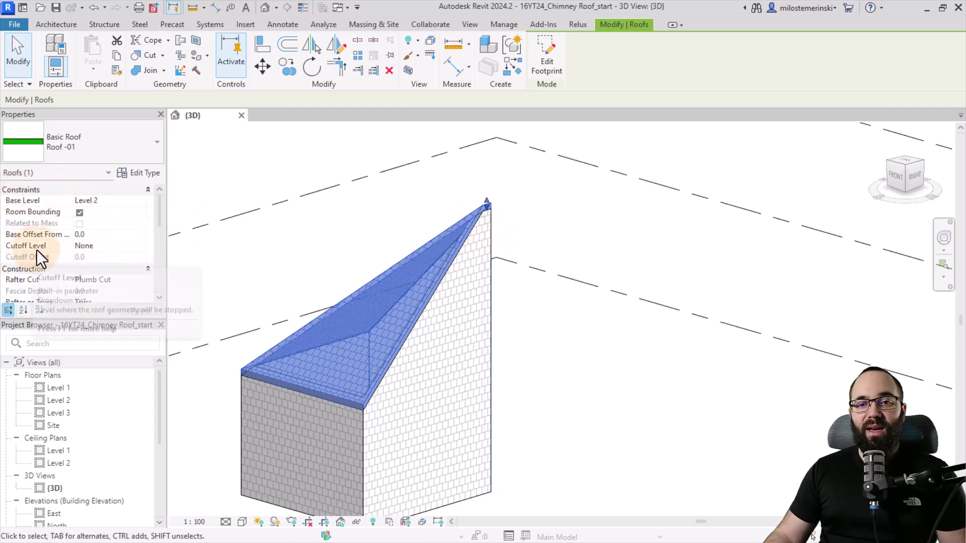
Step: Set the roof's Cutoff Level to Level 3 and apply it
left_click(115, 246)
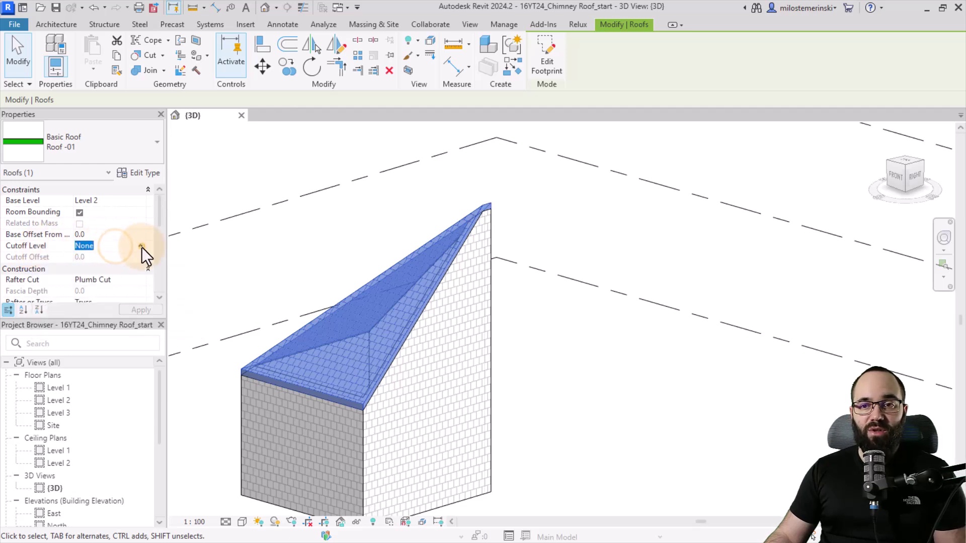
left_click(140, 246)
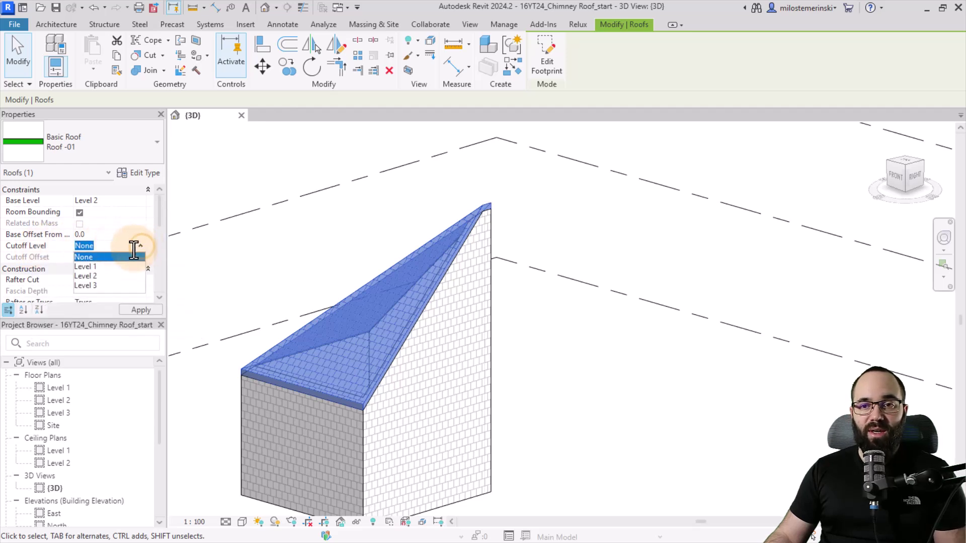
left_click(89, 285)
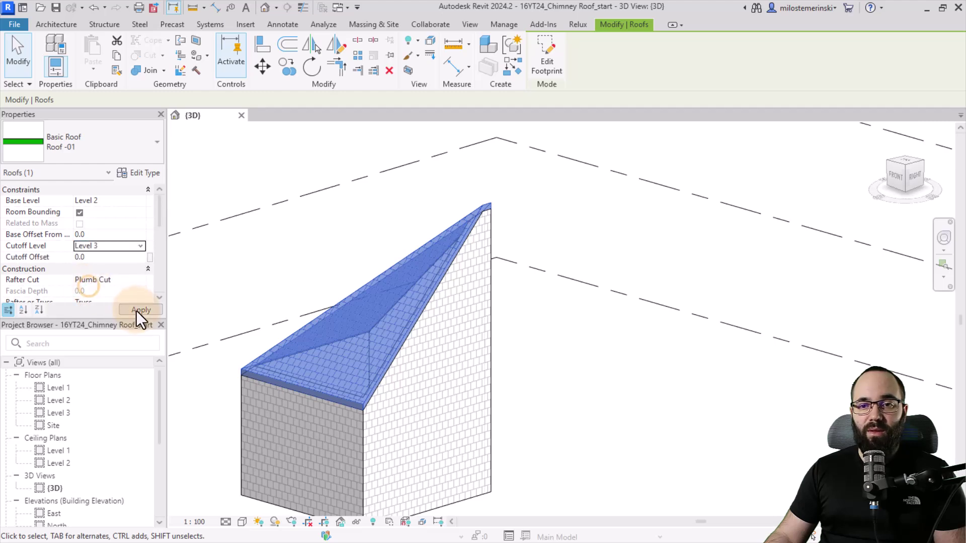
left_click(137, 310)
middle_click_drag(537, 284, 626, 342, "shift")
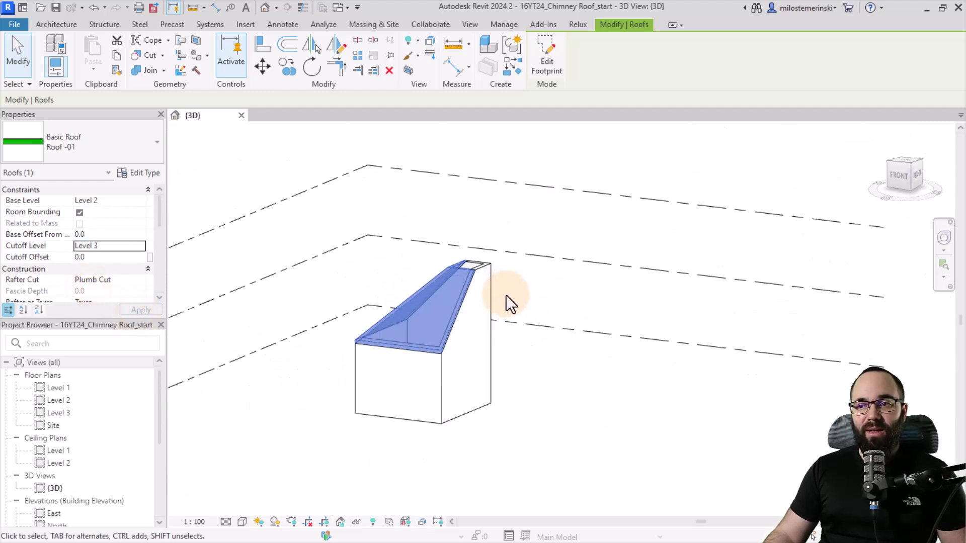
middle_click_drag(506, 294, 492, 350, "shift")
scroll(381, 295, "up", 3)
key("Escape")
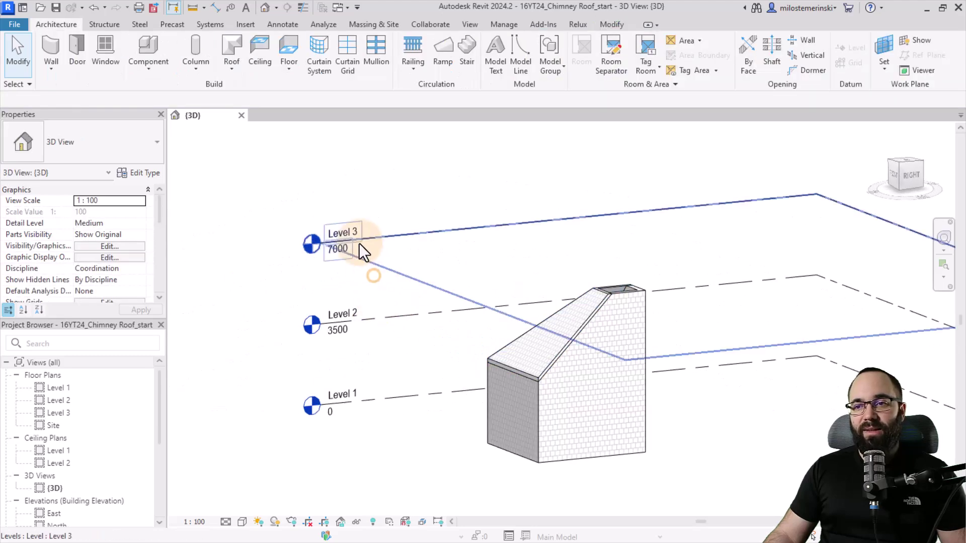
left_click(359, 245)
middle_click_drag(668, 328, 674, 352, "shift")
middle_click_drag(524, 276, 531, 304, "shift")
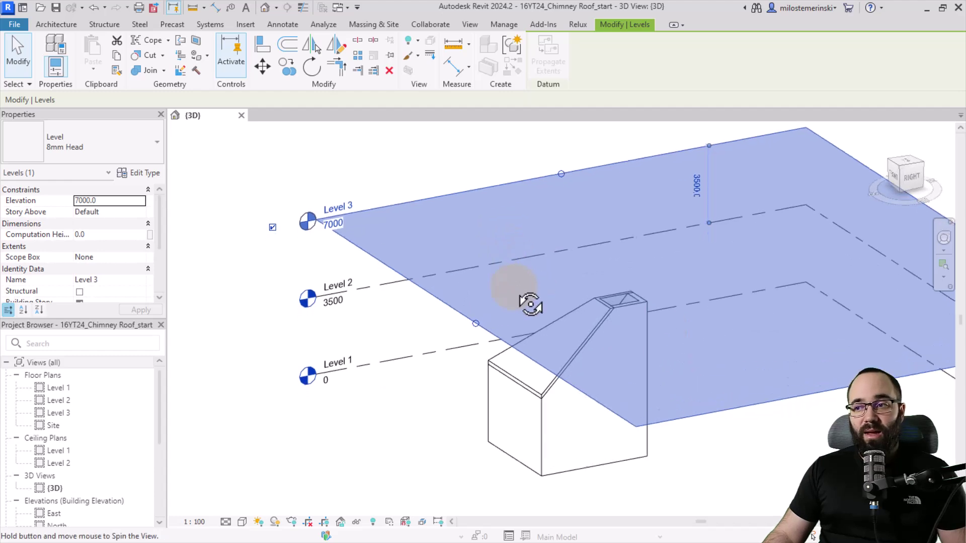
left_click(586, 286)
scroll(553, 276, "up", 3)
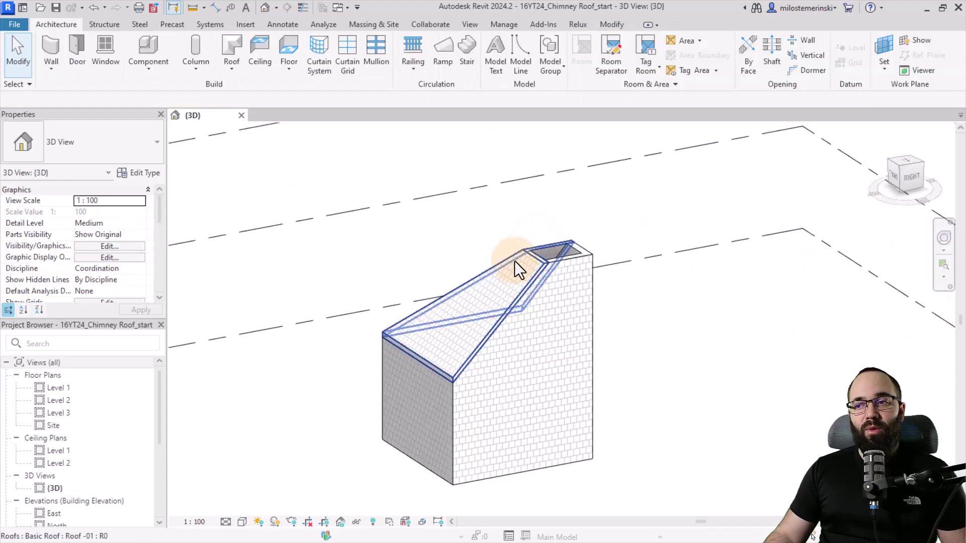
scroll(518, 263, "up", 4)
scroll(370, 352, "up", 3)
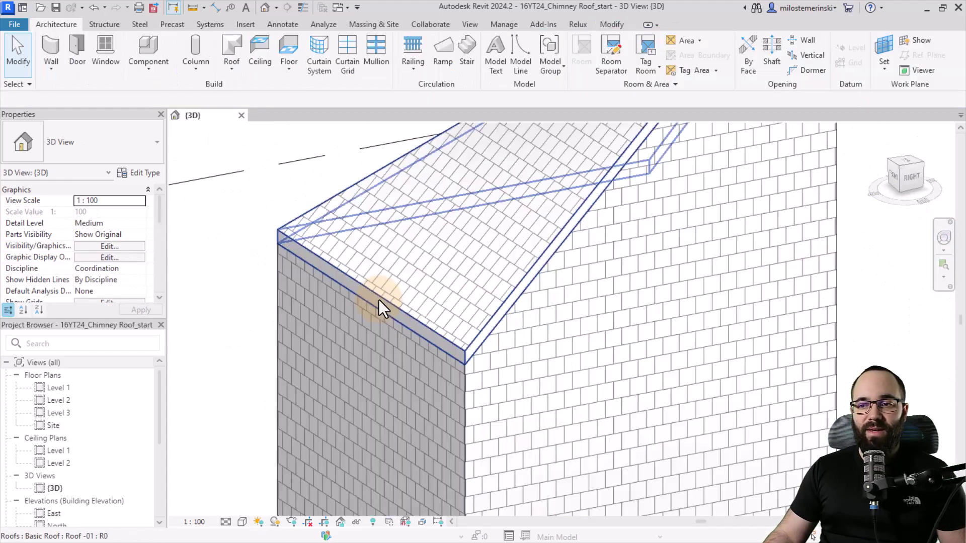
left_click(379, 299)
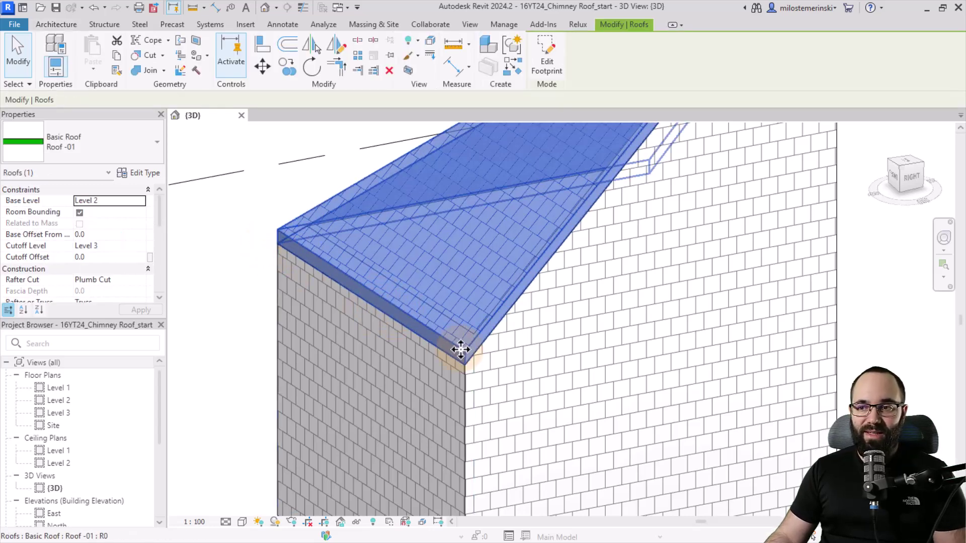
Step: Change Roof -01's rafter cut from Plumb Cut to Two Cut - Plumb and inspect the eave
scroll(113, 243, "down", 1)
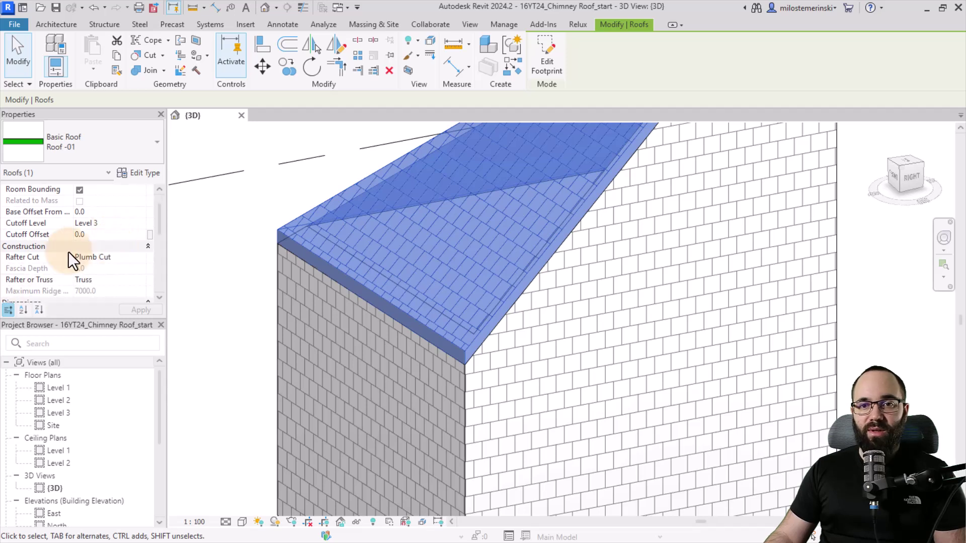
scroll(71, 261, "down", 1)
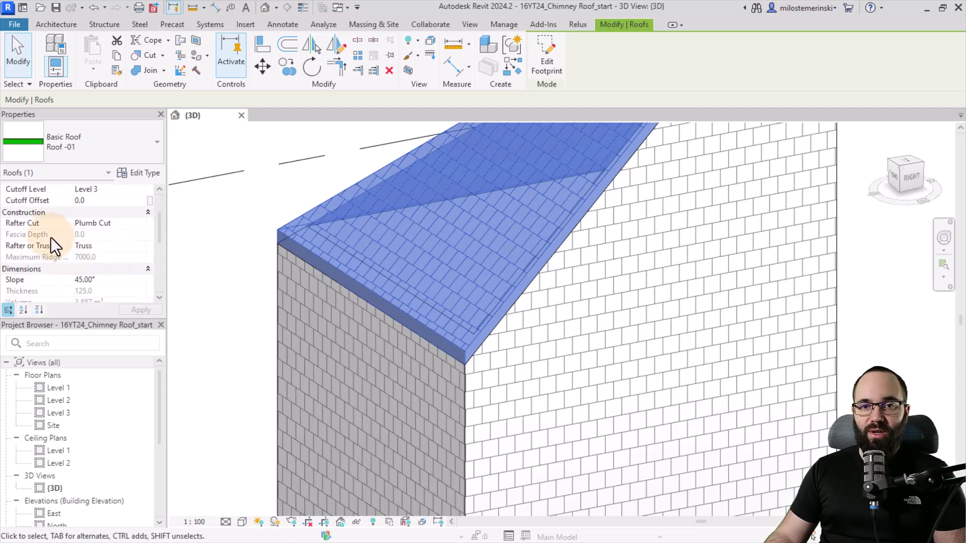
left_click(137, 225)
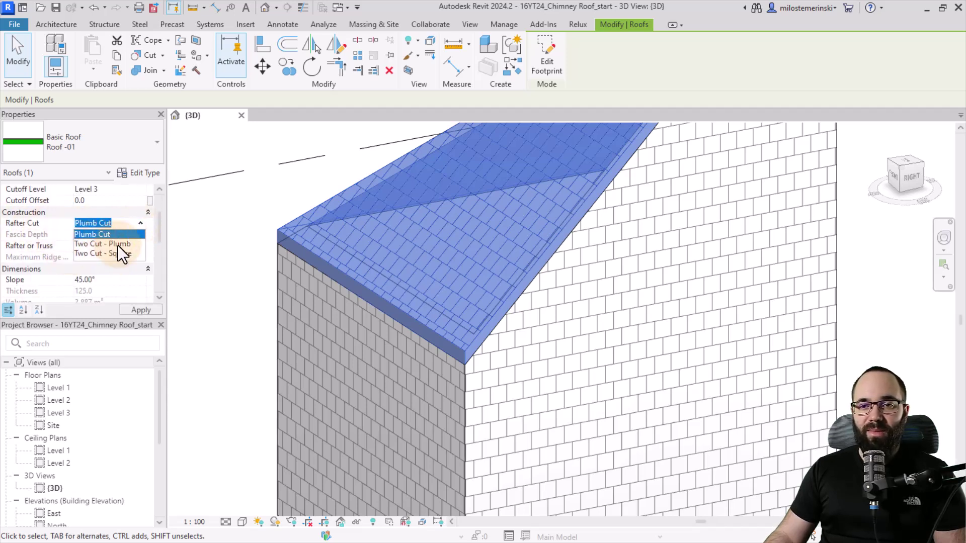
left_click(97, 244)
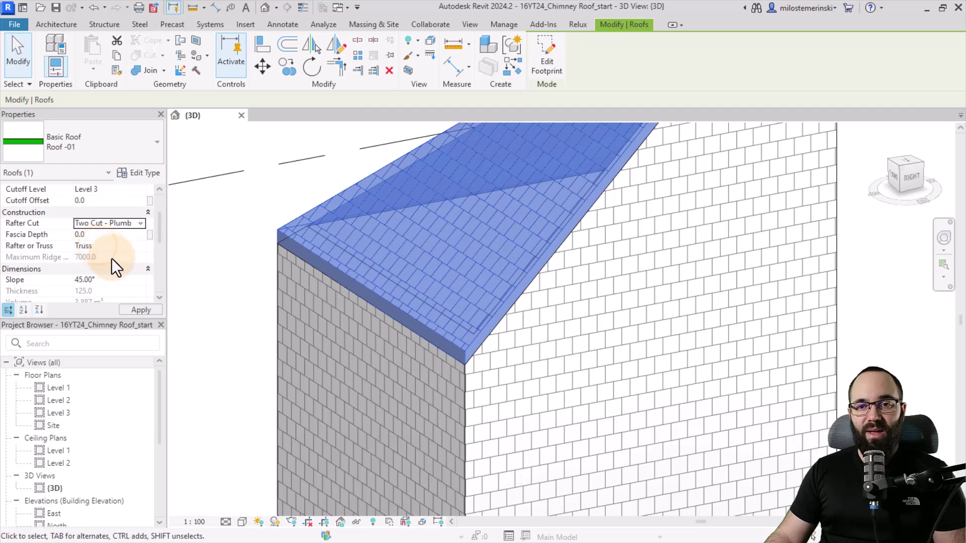
left_click(148, 310)
middle_click_drag(356, 296, 365, 306, "shift")
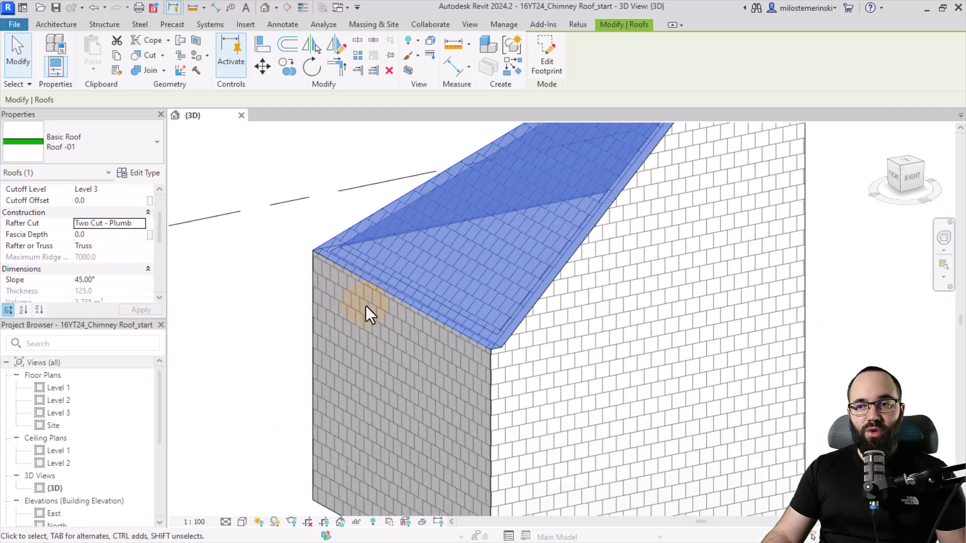
scroll(416, 323, "up", 5)
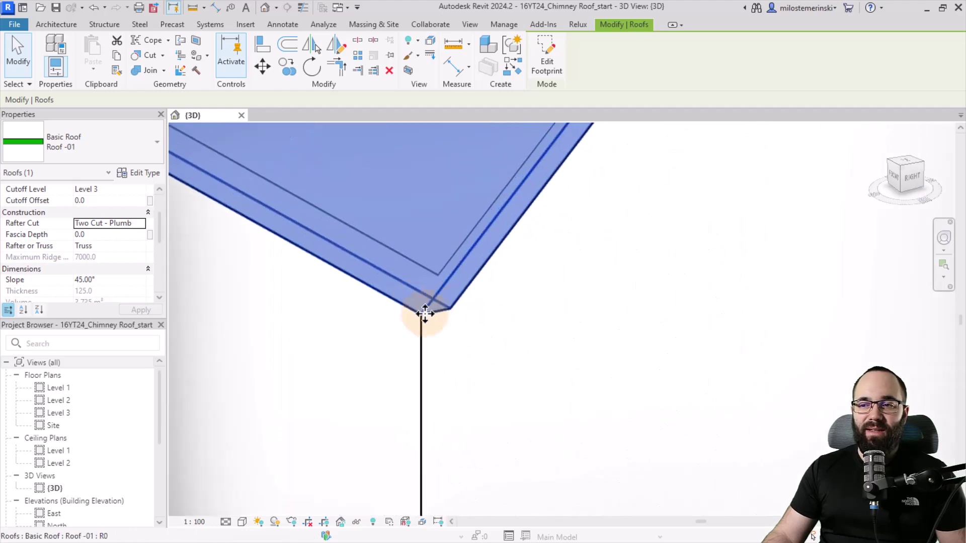
scroll(438, 311, "down", 5)
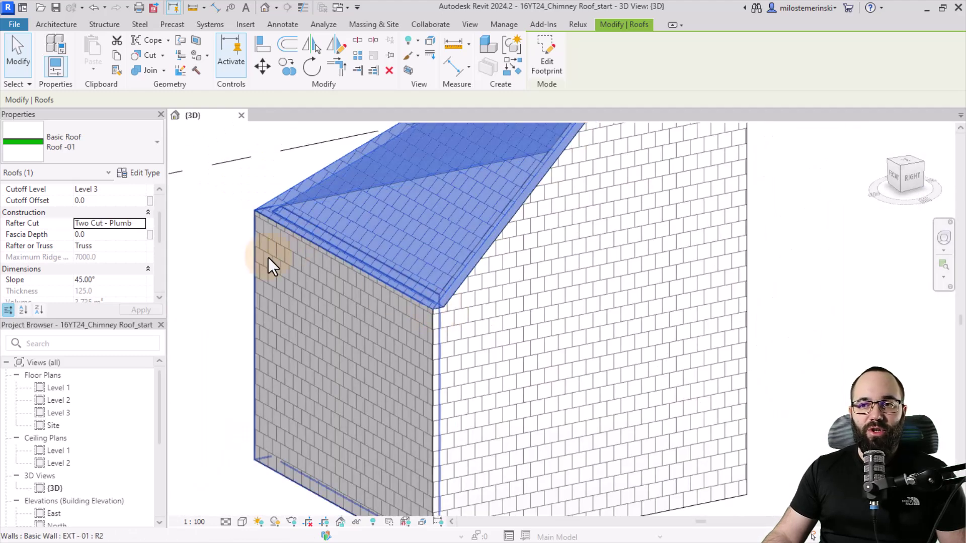
left_click(220, 261)
scroll(216, 255, "down", 5)
middle_click_drag(309, 261, 392, 276, "shift")
Step: Change Level 3's elevation from 7000 to 6000
scroll(439, 249, "down", 2)
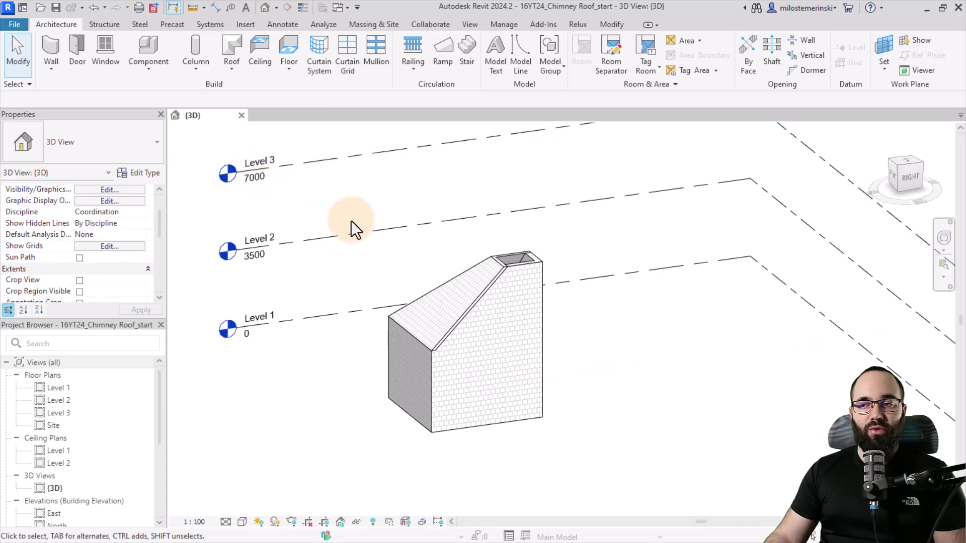
scroll(511, 252, "up", 3)
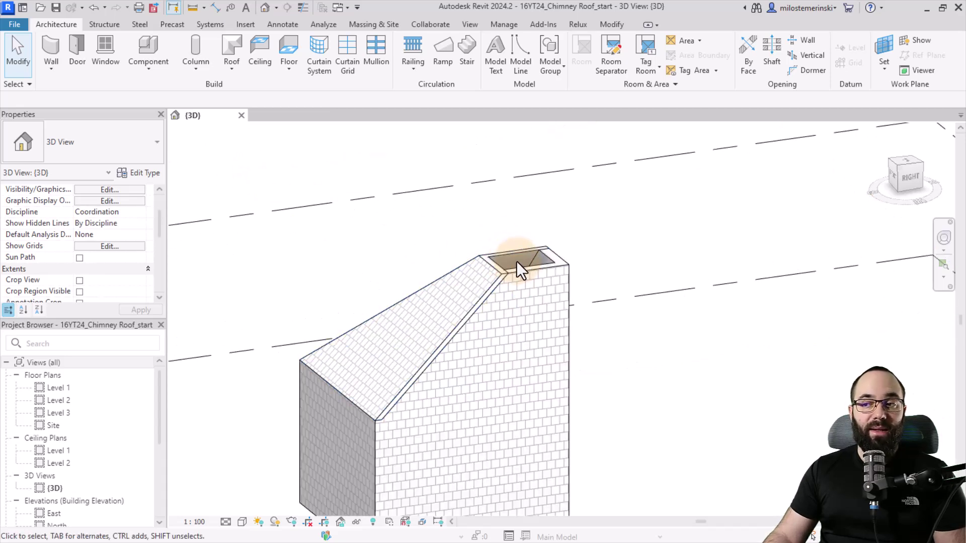
scroll(523, 258, "down", 3)
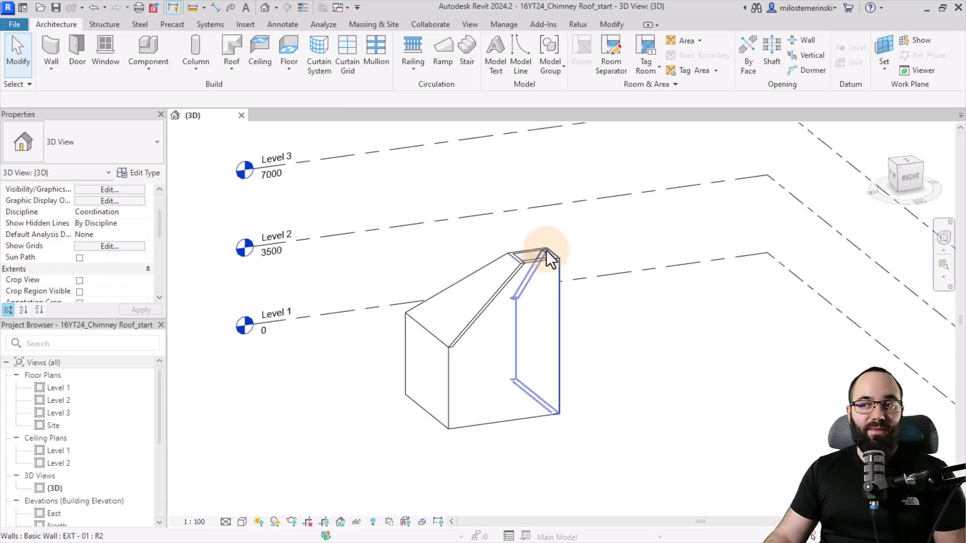
left_click(274, 174)
left_click(273, 175)
left_click(232, 176)
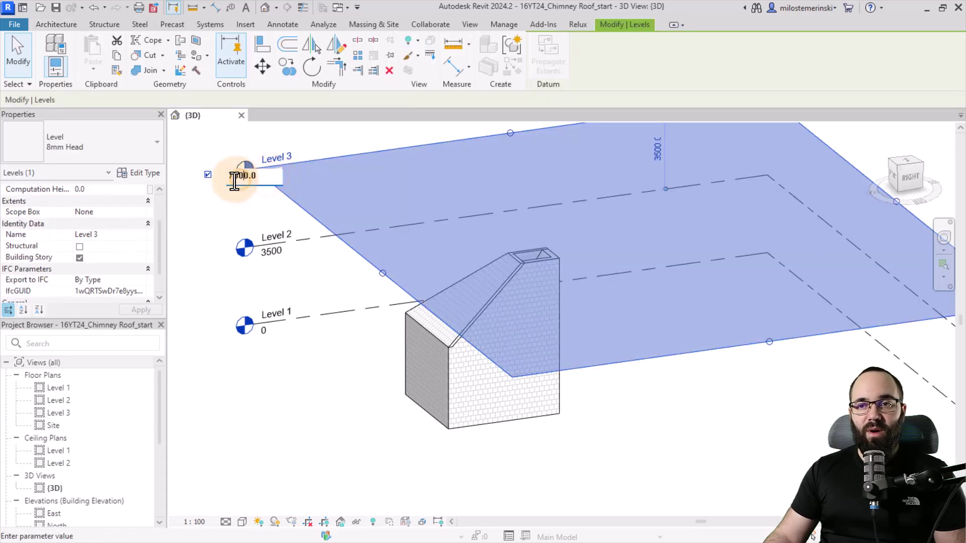
key("BackSpace")
type("6")
key("Return")
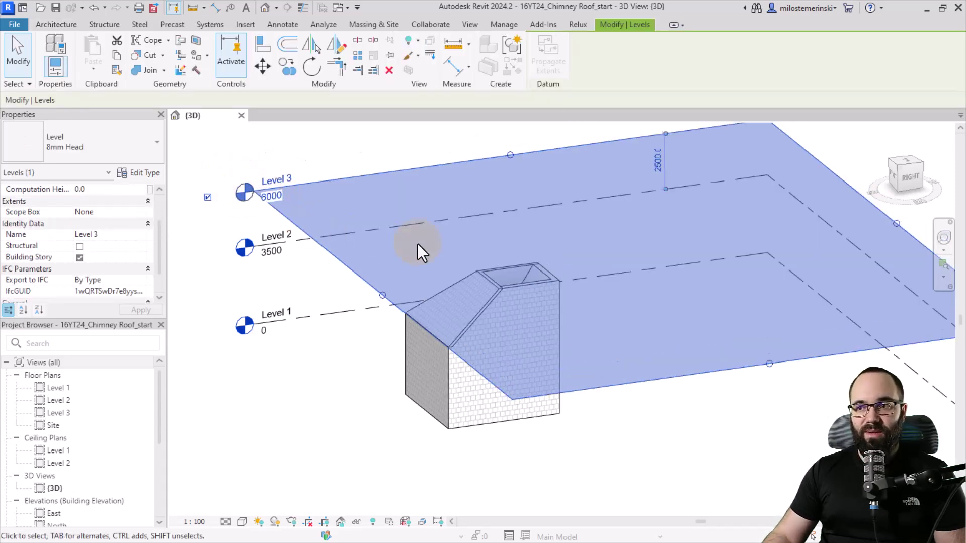
Step: Drag Level 3 up to roughly 6678 and view the chimney isometrically
middle_click_drag(436, 248, 407, 218, "shift")
left_click_drag(347, 217, 349, 197)
scroll(390, 225, "up", 3)
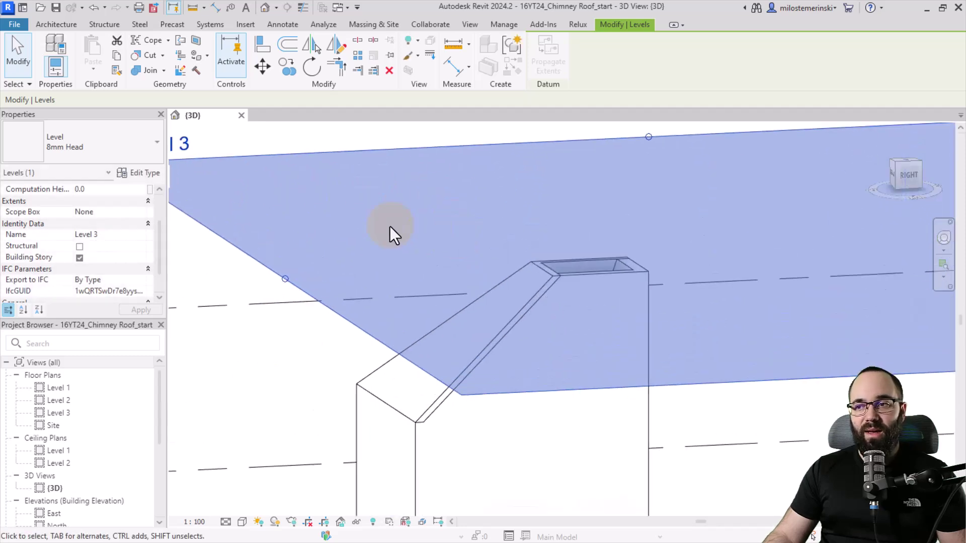
scroll(382, 230, "down", 2)
left_click(382, 229)
mouse_move(382, 229)
middle_mouse_down("shift")
mouse_move(401, 308)
mouse_move(355, 255)
mouse_move(315, 255)
mouse_move(358, 280)
mouse_move(319, 298)
mouse_move(242, 291)
mouse_move(220, 266)
mouse_move(367, 269)
middle_mouse_up("shift")
scroll(324, 241, "down", 2)
scroll(353, 247, "up", 1)
Step: Switch the 3D view to the Realistic visual style and inspect the roof–chimney joint
scroll(402, 264, "up", 3)
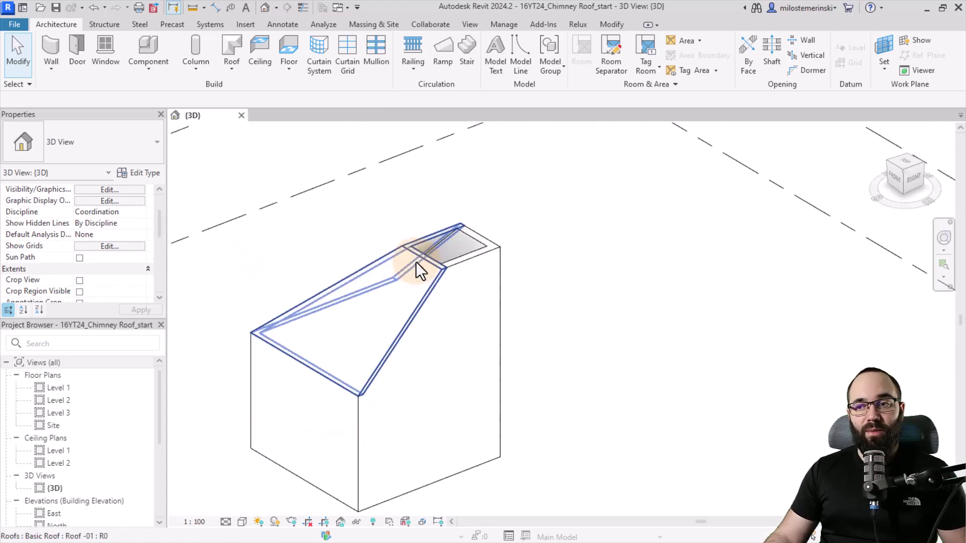
left_click(242, 522)
left_click(259, 506)
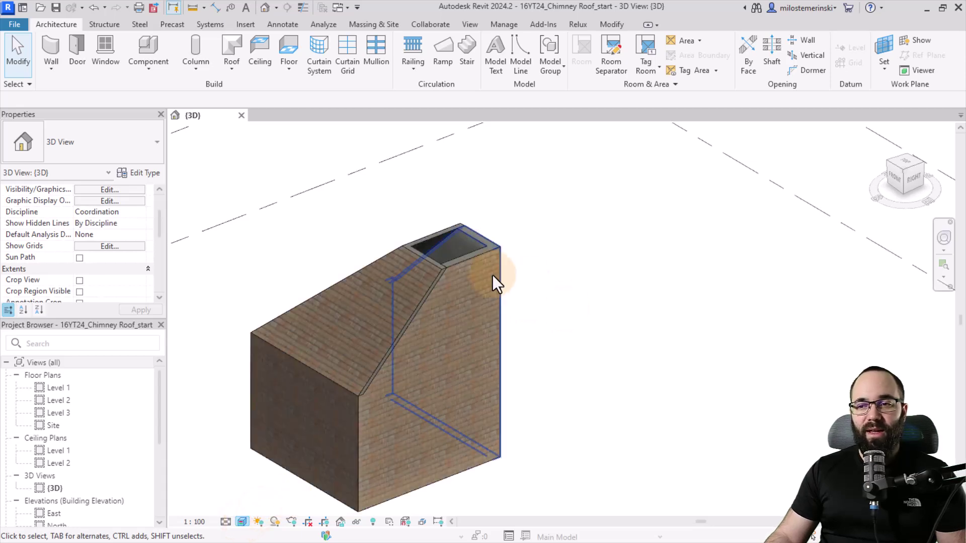
scroll(448, 285, "up", 3)
middle_click_drag(448, 285, 501, 283, "shift")
scroll(494, 246, "up", 6)
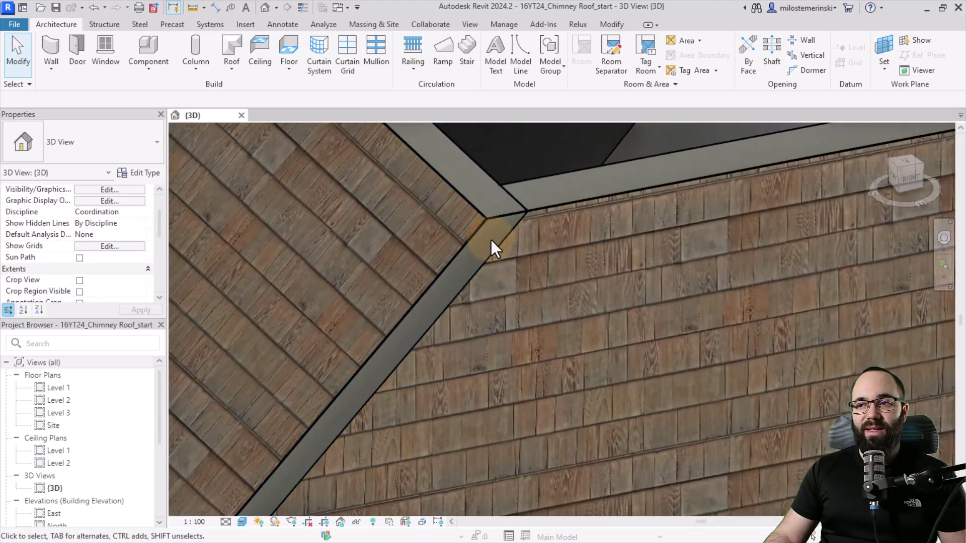
mouse_move(468, 240)
middle_mouse_down("shift")
mouse_move(523, 224)
mouse_move(471, 243)
mouse_move(480, 232)
middle_mouse_up("shift")
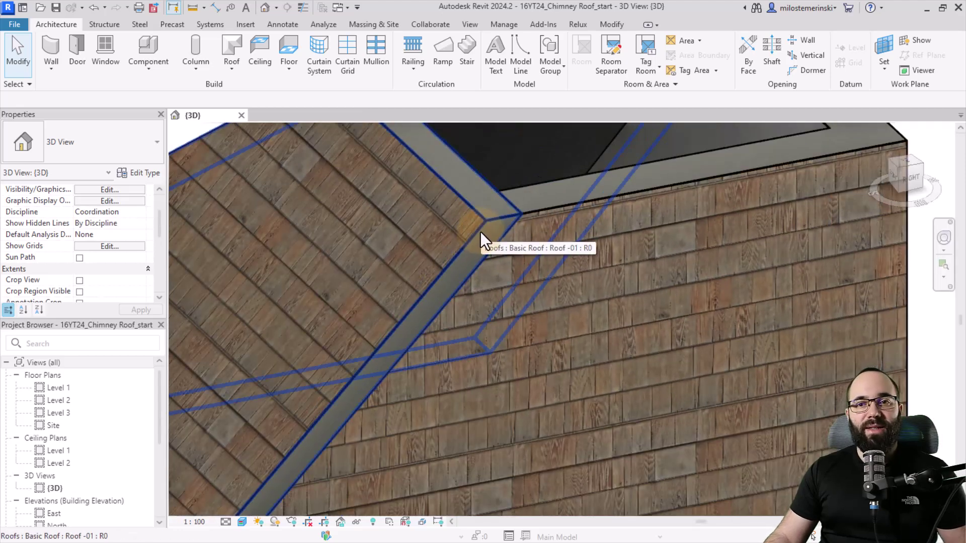
scroll(480, 232, "down", 5)
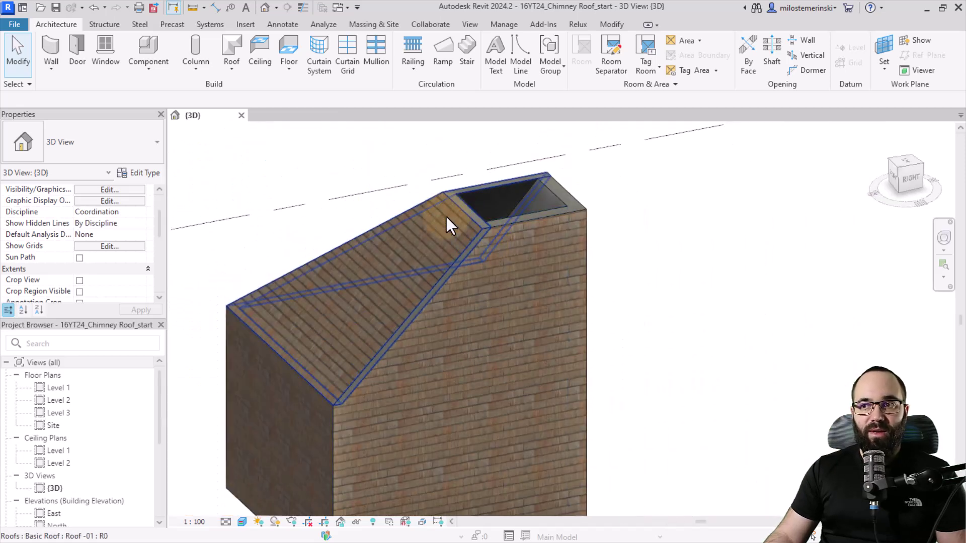
Step: Paint a front chimney wall face with the Wood Shake material
left_click(612, 24)
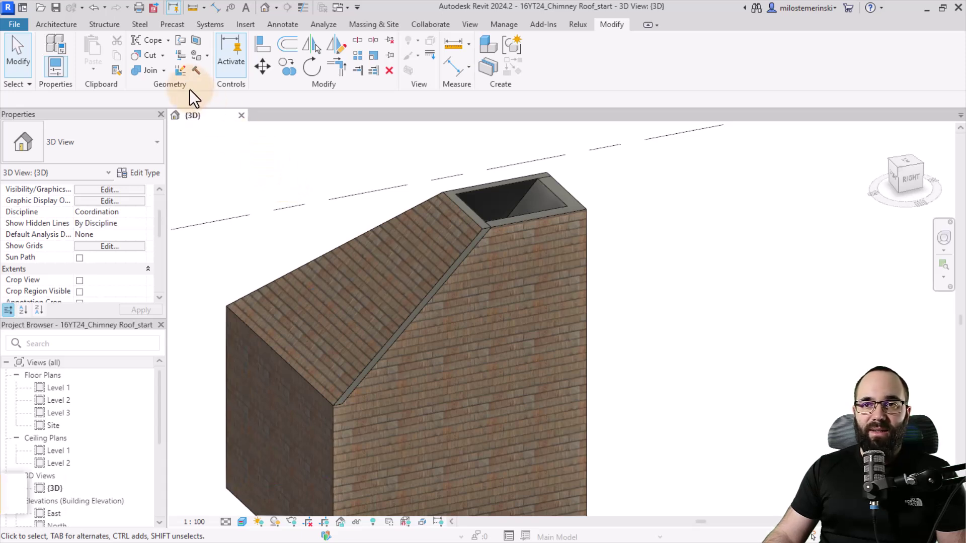
left_click(193, 55)
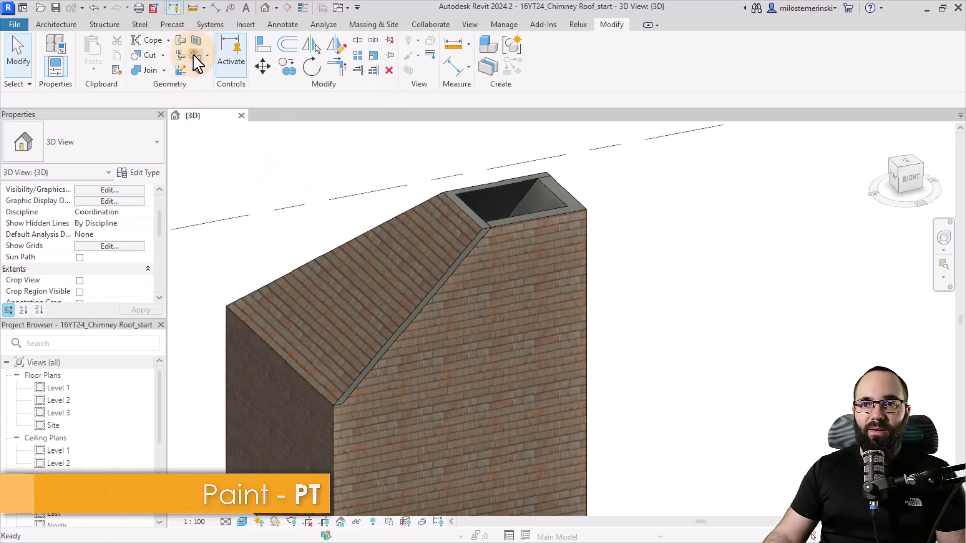
left_click(52, 312)
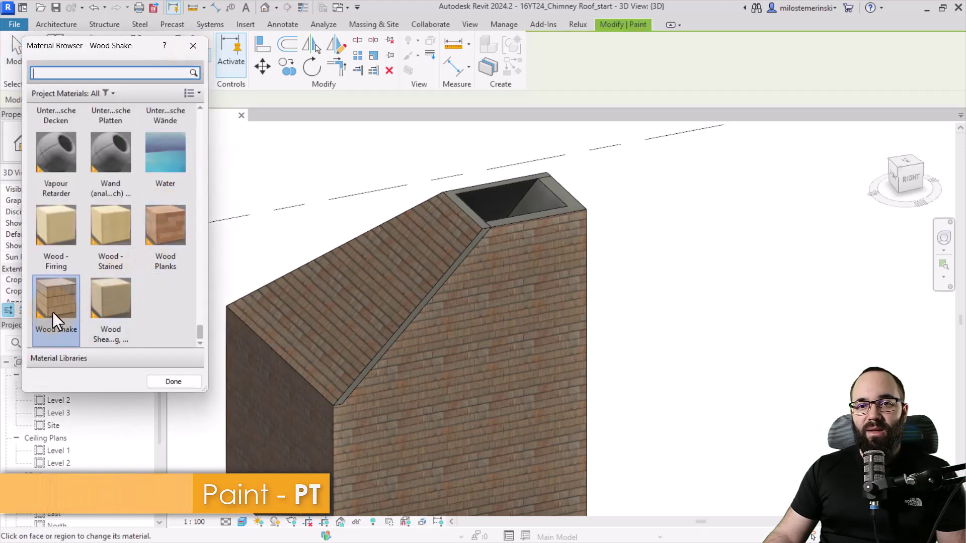
scroll(485, 237, "up", 3)
left_click(474, 238)
Step: Paint a back chimney face with Wood Shake and close the material browser
scroll(508, 274, "down", 3)
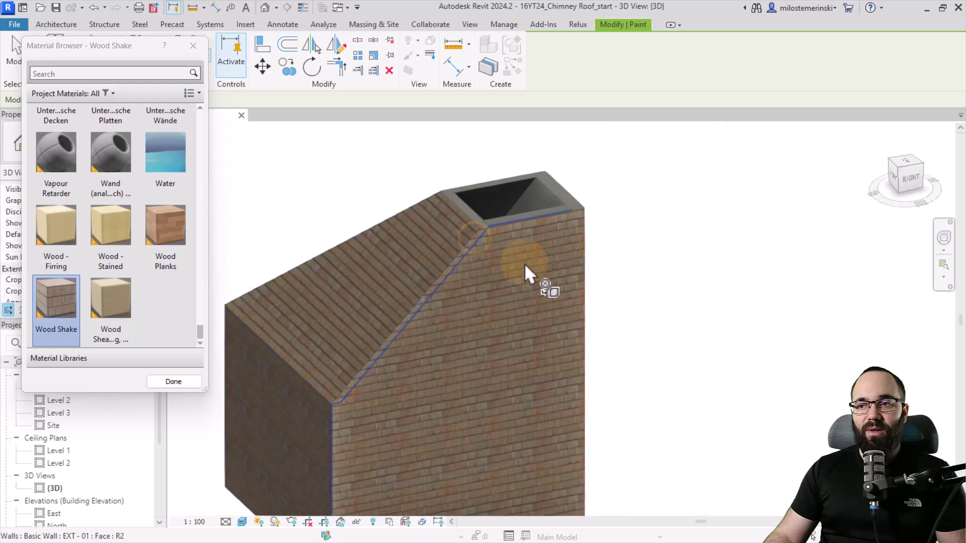
middle_click_drag(535, 276, 610, 231, "shift")
scroll(388, 318, "up", 3)
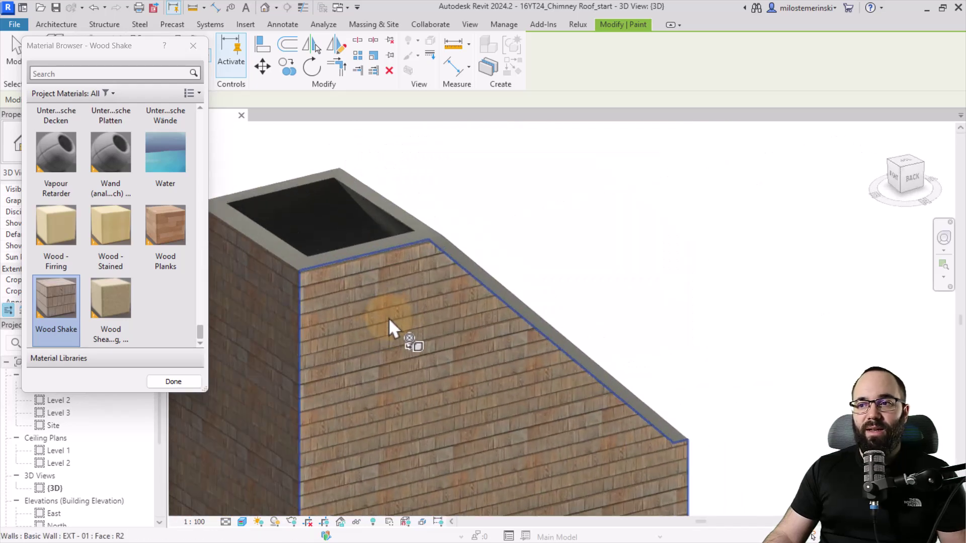
left_click(446, 246)
scroll(455, 282, "down", 2)
scroll(455, 282, "down", 2)
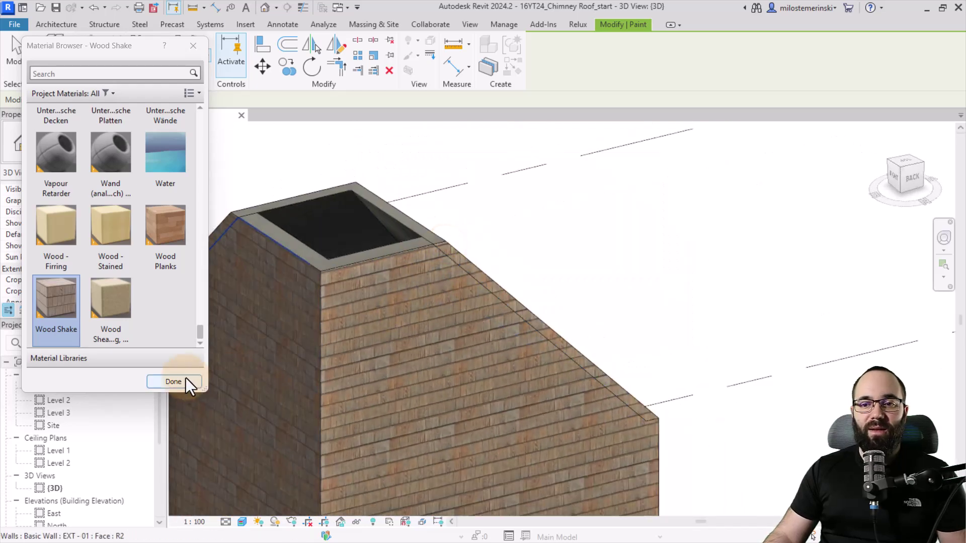
left_click(173, 381)
middle_click_drag(502, 270, 512, 305, "shift")
Step: Open the Level 3 floor plan and pan to the chimney
scroll(424, 295, "down", 2)
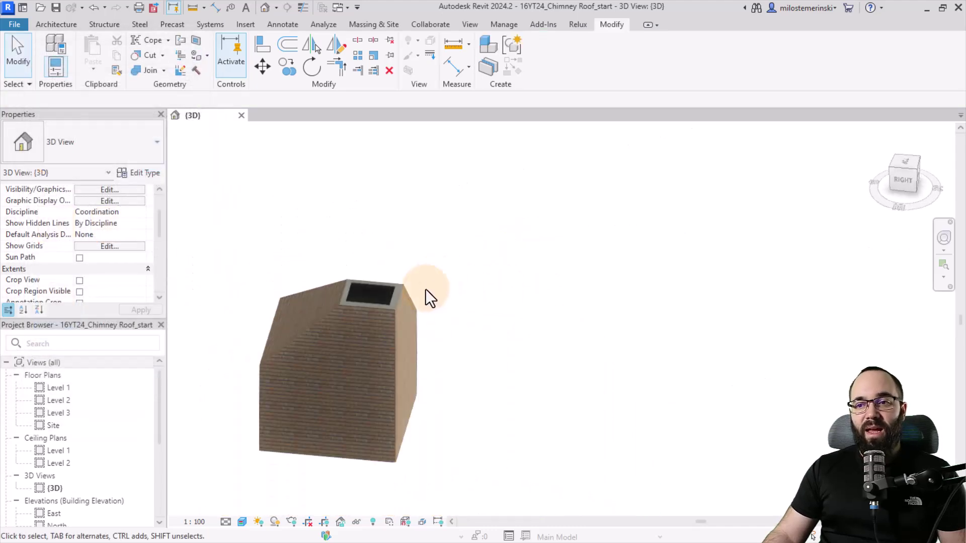
mouse_move(424, 295)
middle_mouse_down("shift")
mouse_move(427, 338)
mouse_move(522, 328)
mouse_move(415, 291)
middle_mouse_up("shift")
scroll(416, 291, "up", 3)
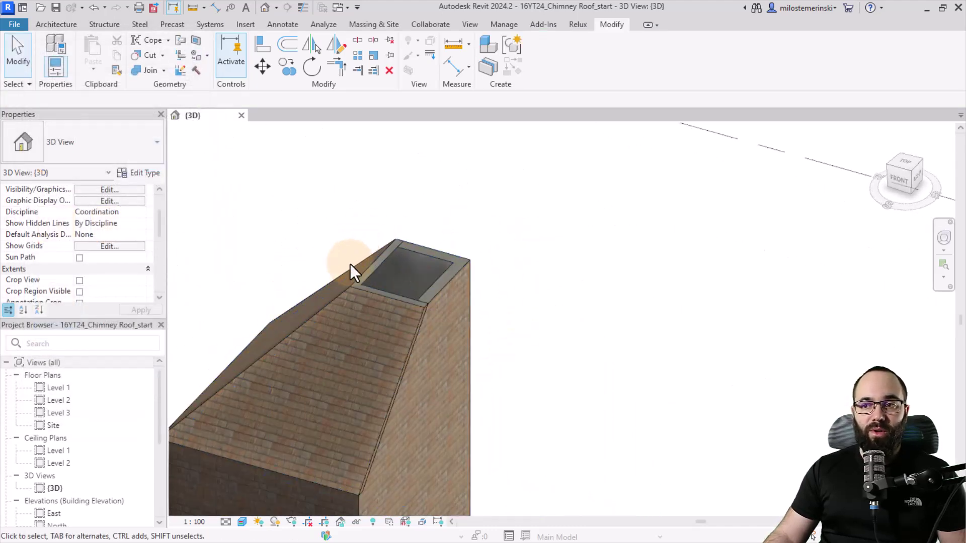
left_click(345, 252)
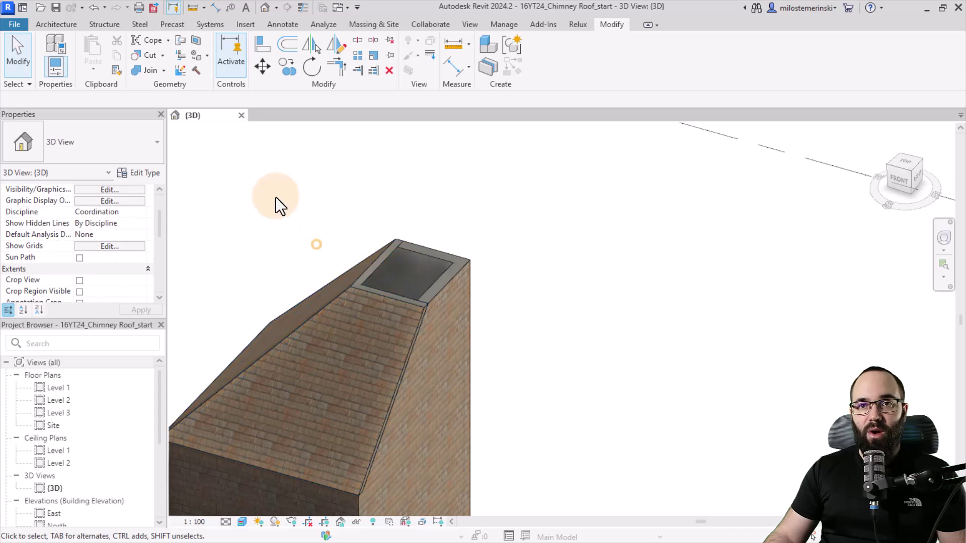
left_click(44, 29)
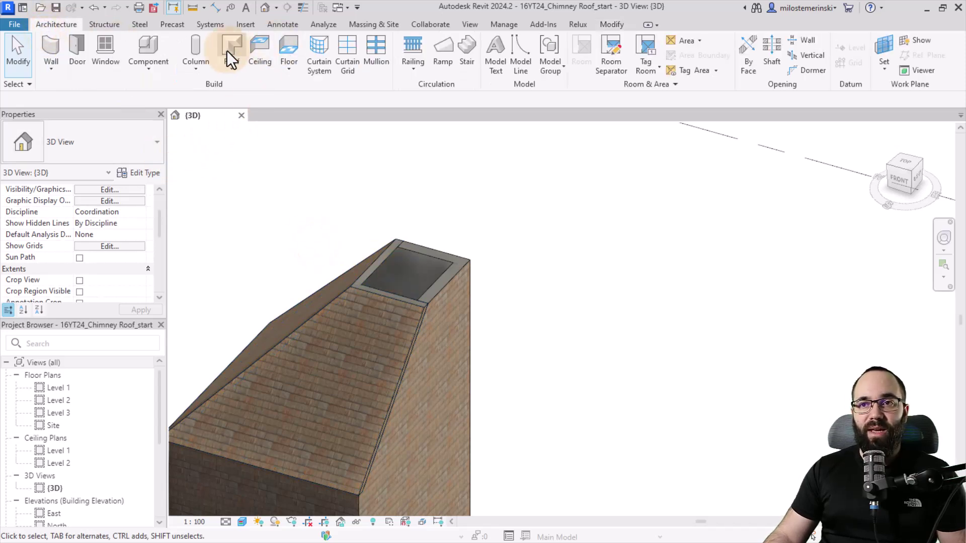
double_click(56, 416)
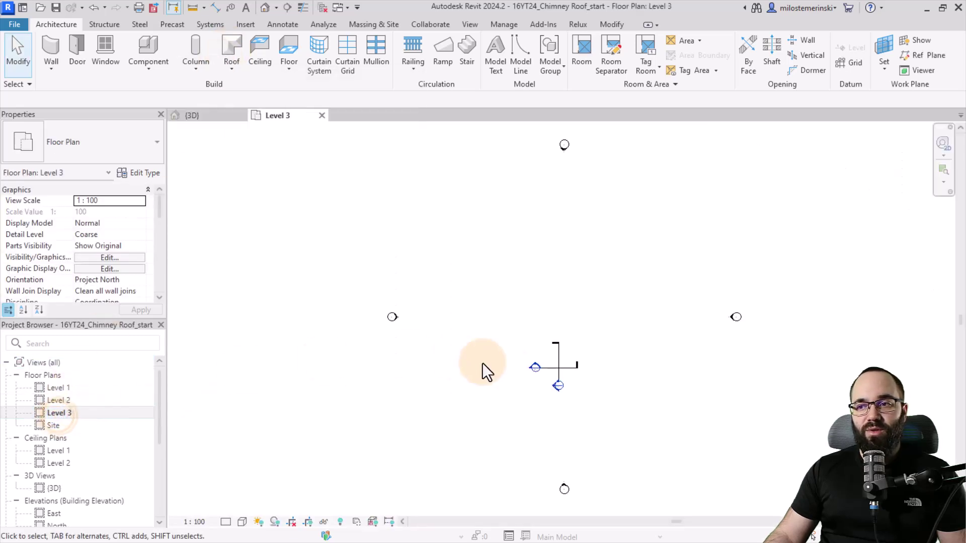
scroll(606, 369, "up", 3)
scroll(563, 334, "up", 2)
middle_click_drag(563, 334, 463, 355)
scroll(399, 308, "down", 2)
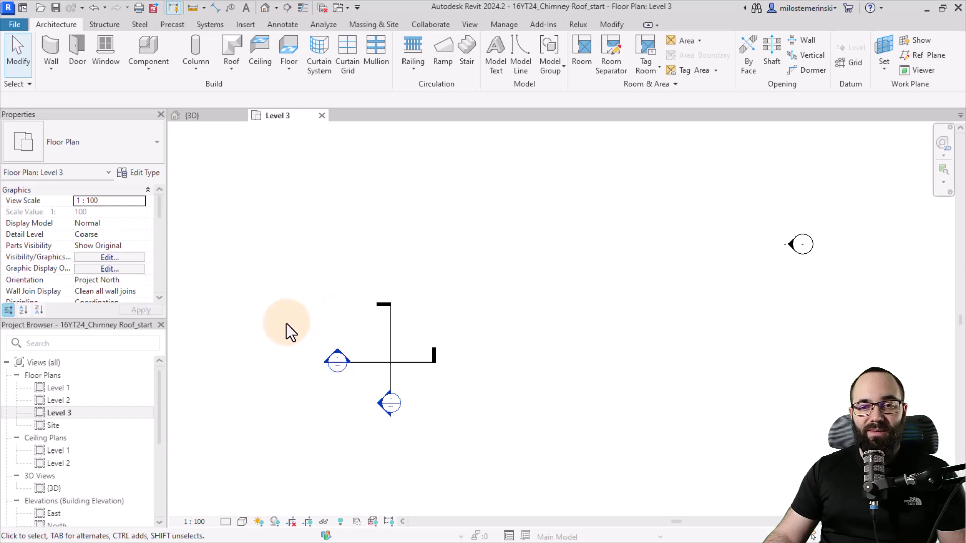
scroll(100, 247, "down", 5)
Step: Set the plan's View Range depth to Unlimited and centre the chimney opening
left_click(87, 257)
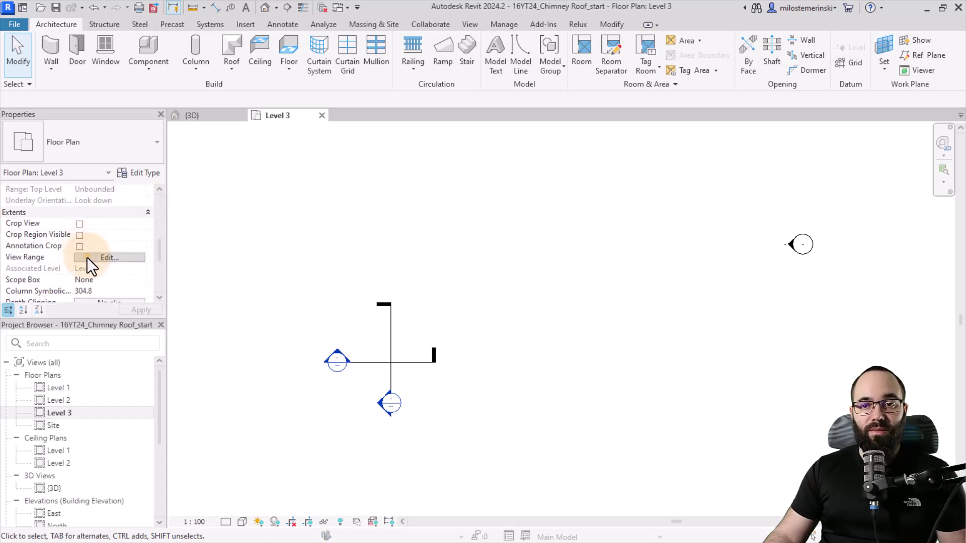
left_click(492, 232)
left_click(464, 268)
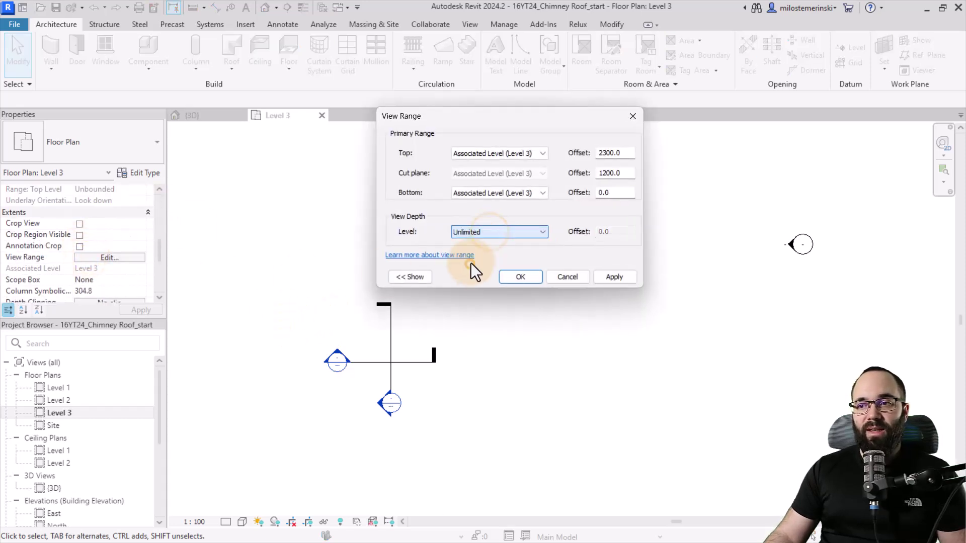
left_click(606, 278)
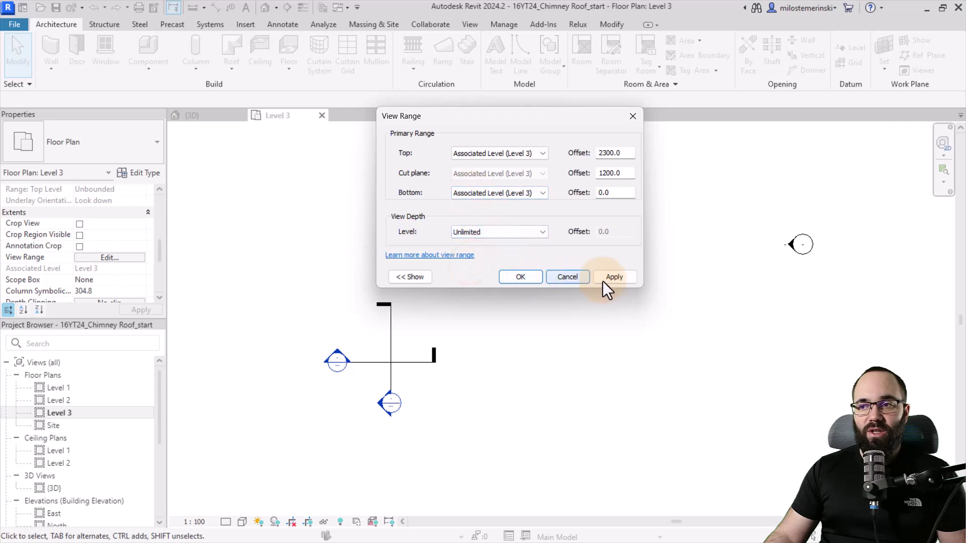
left_click(539, 277)
scroll(403, 327, "up", 5)
middle_click_drag(358, 282, 342, 267)
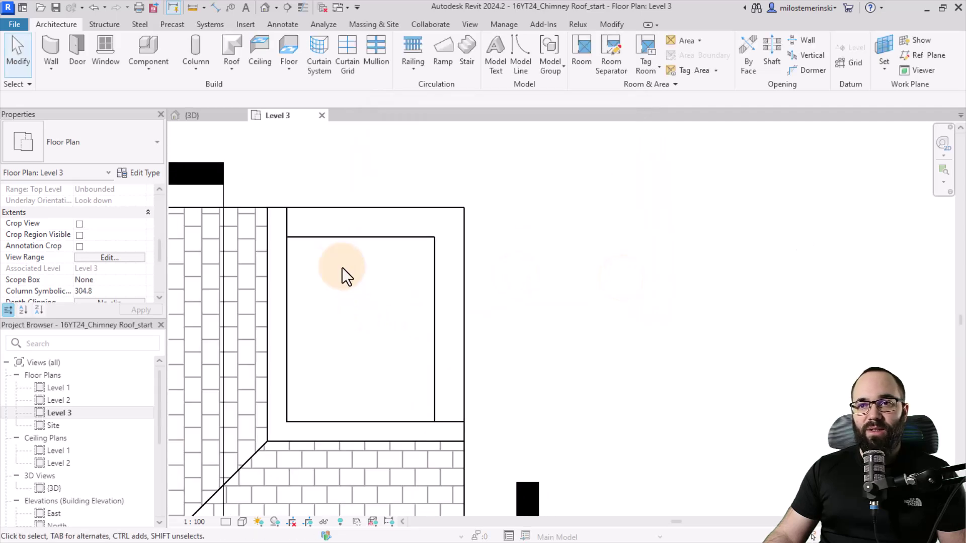
Step: Sketch a non-sloping rectangular roof footprint over the chimney opening
left_click(231, 48)
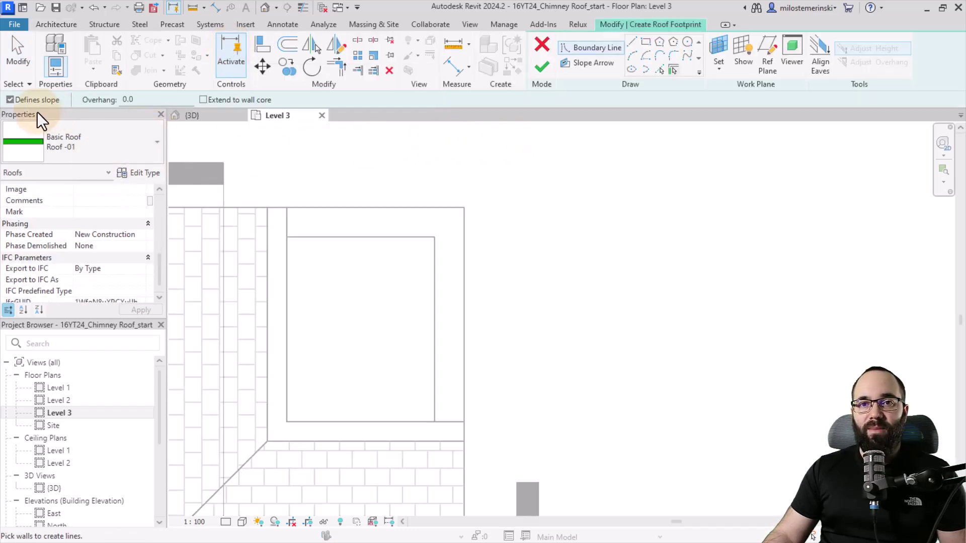
left_click(10, 99)
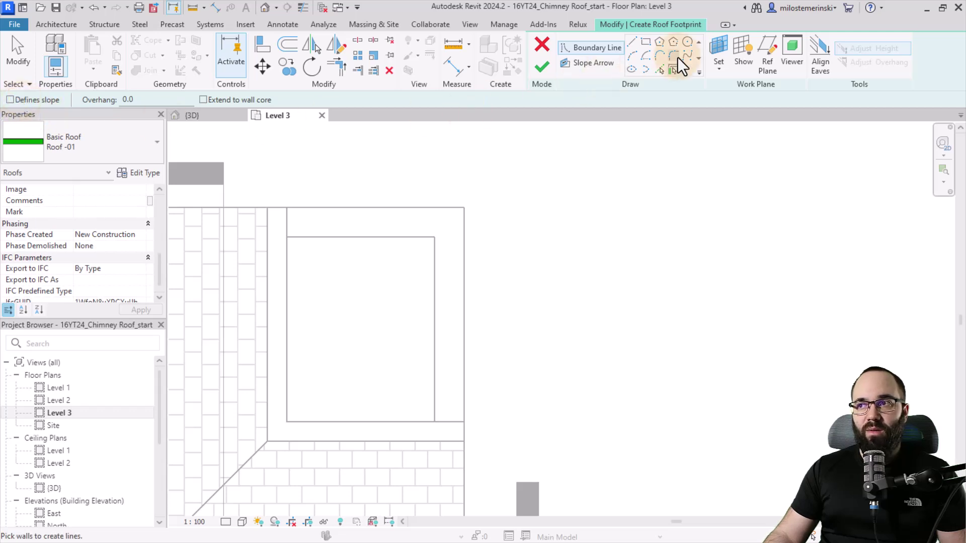
left_click(645, 42)
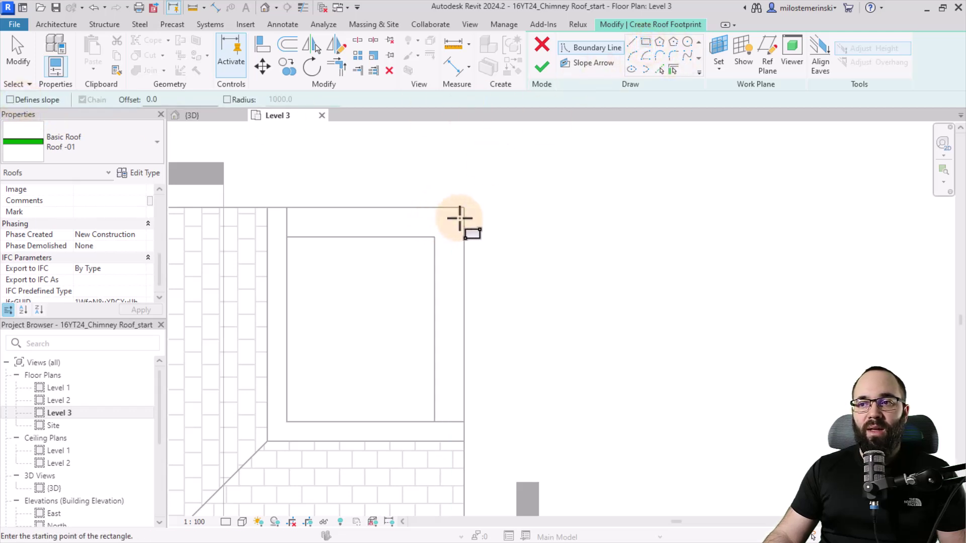
left_click(449, 222)
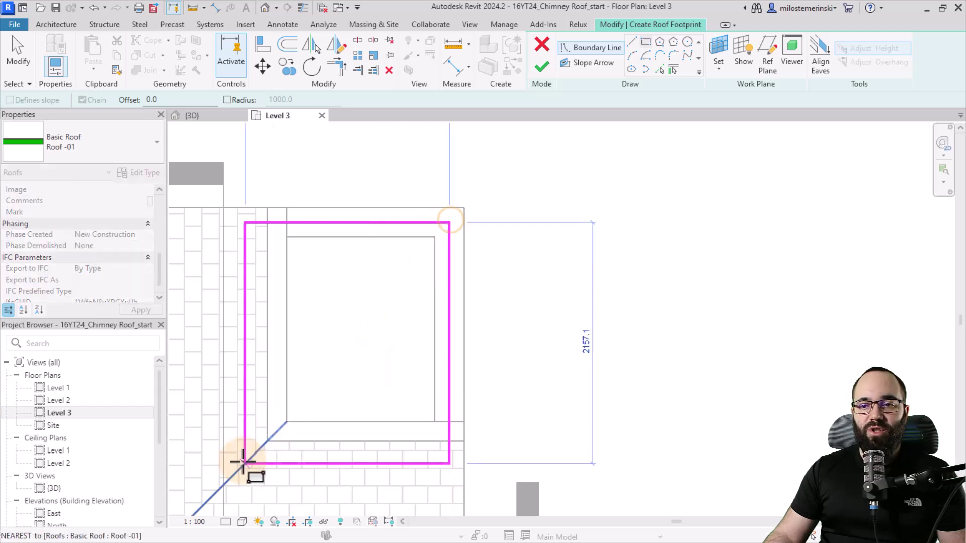
left_click(267, 441)
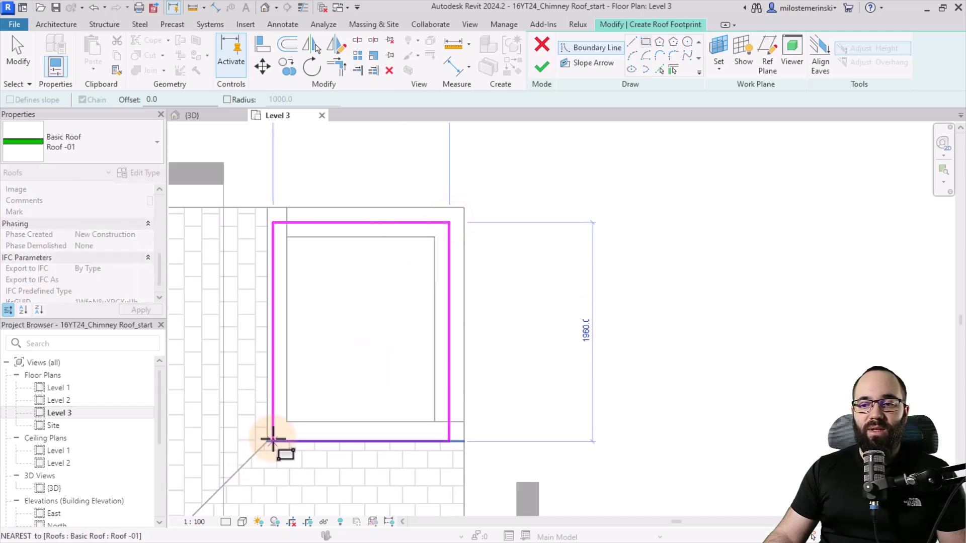
left_click(276, 432)
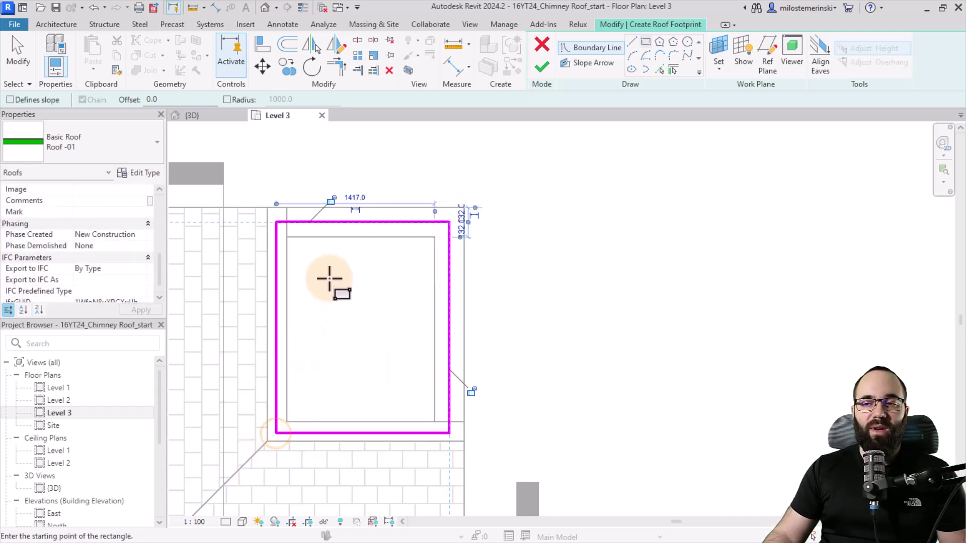
key("Escape")
Step: Align all four footprint edges to the outer wall faces, lock the left one, and finish the cap roof
left_click_drag(351, 222, 356, 207)
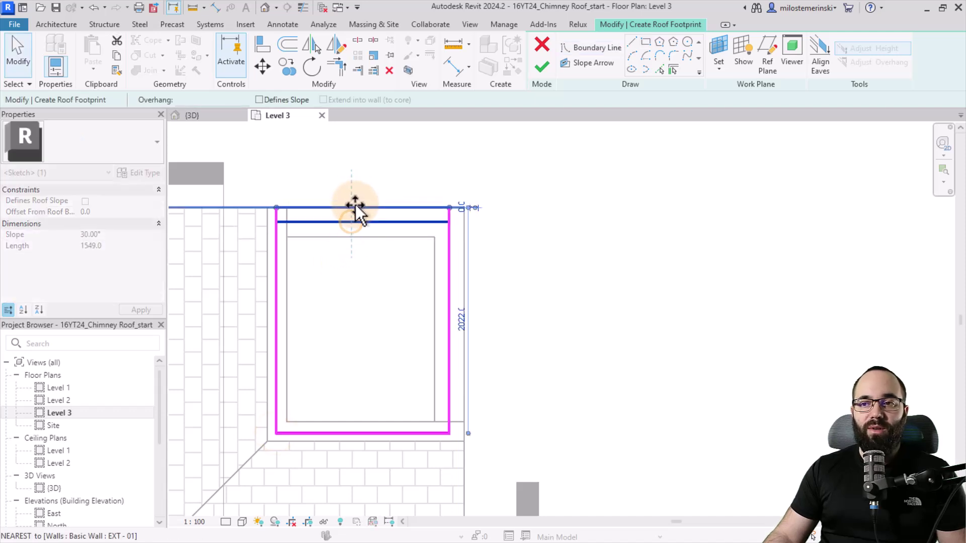
left_click(462, 253)
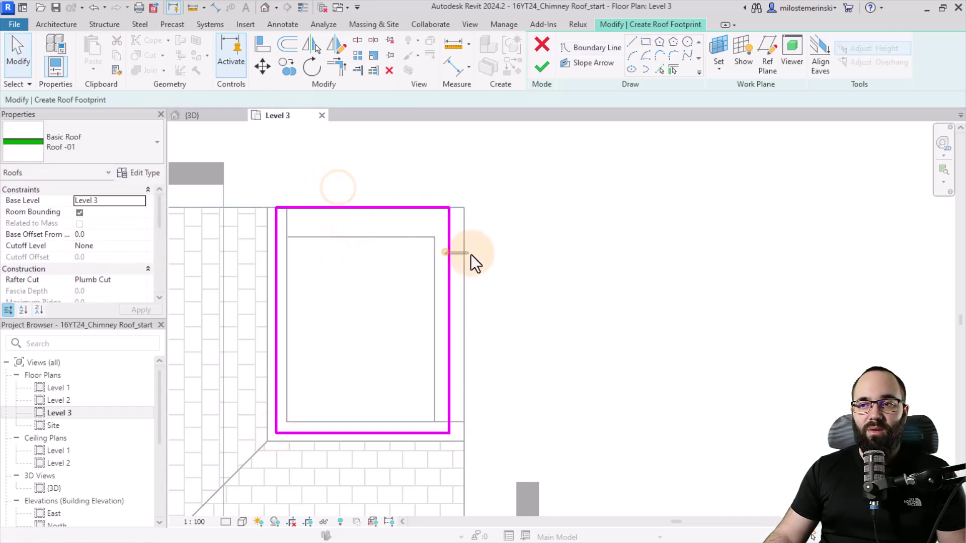
mouse_move(454, 258)
left_mouse_down()
mouse_move(478, 263)
mouse_move(468, 269)
left_mouse_up()
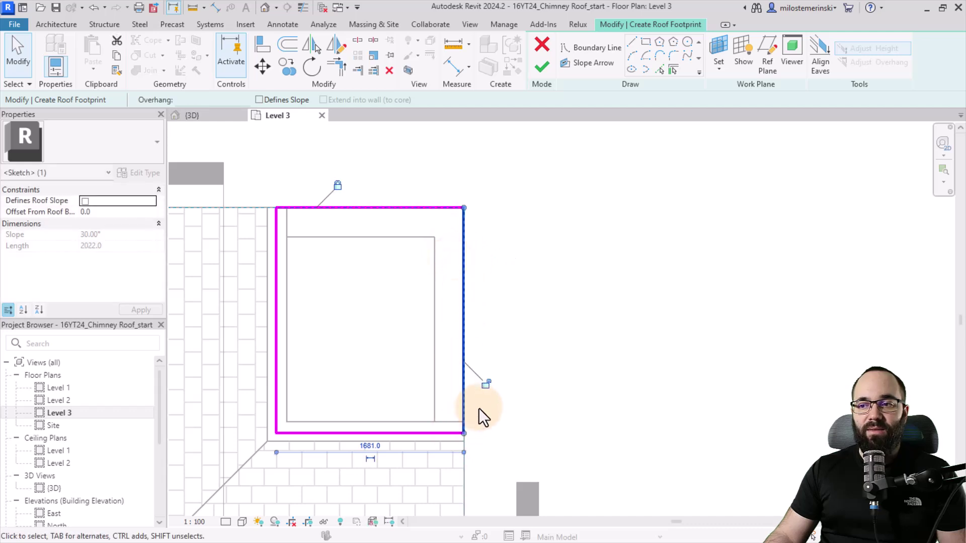
left_click(303, 434)
left_click_drag(303, 434, 303, 443)
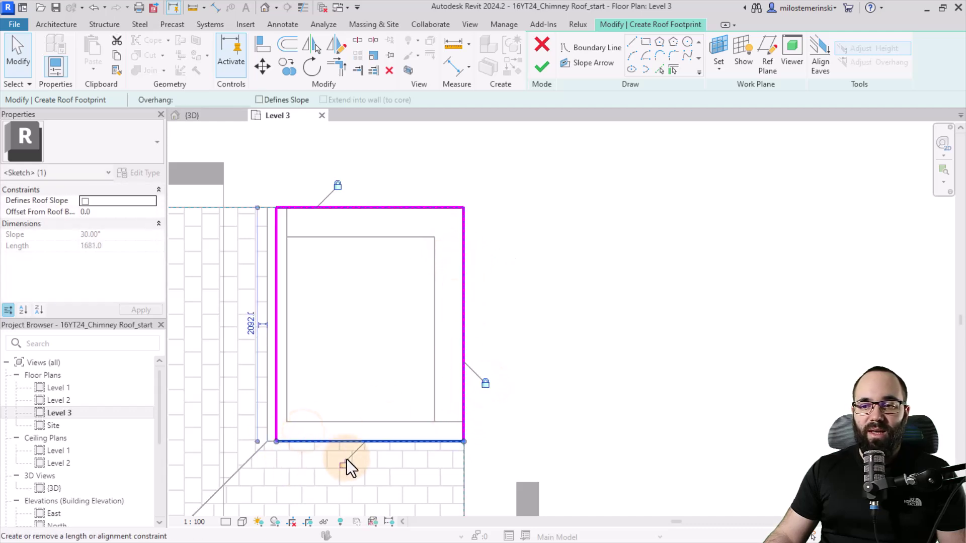
left_click(276, 388)
left_click_drag(276, 388, 267, 388)
left_click(245, 304)
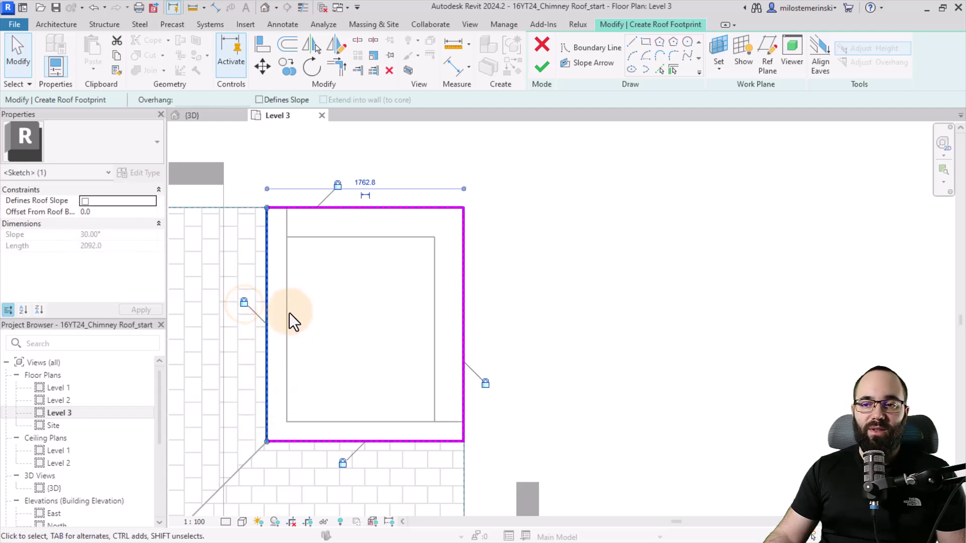
left_click(541, 67)
Step: Lower the flat cap roof by setting its Base Offset From Level to -125
left_click(212, 116)
left_click(500, 313)
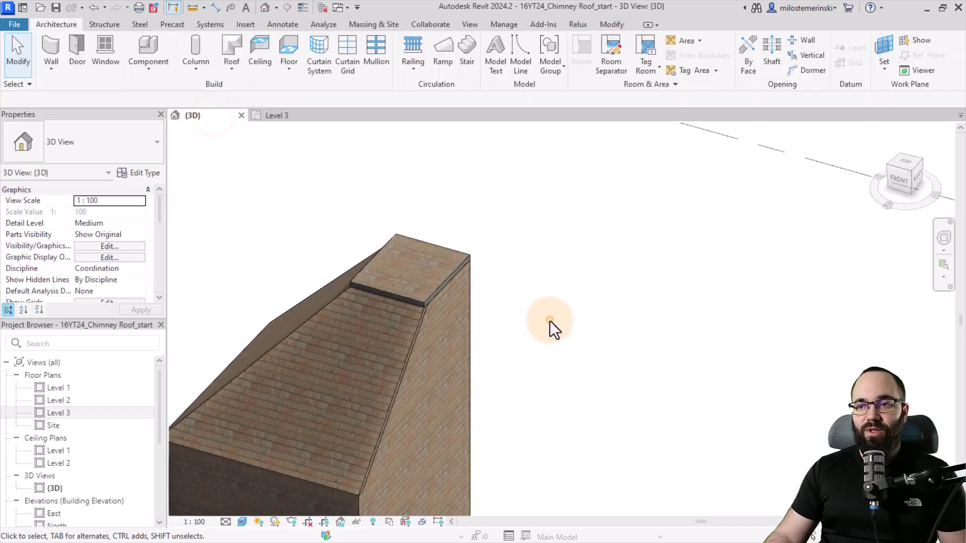
middle_click_drag(549, 322, 324, 201, "shift")
left_click(326, 223)
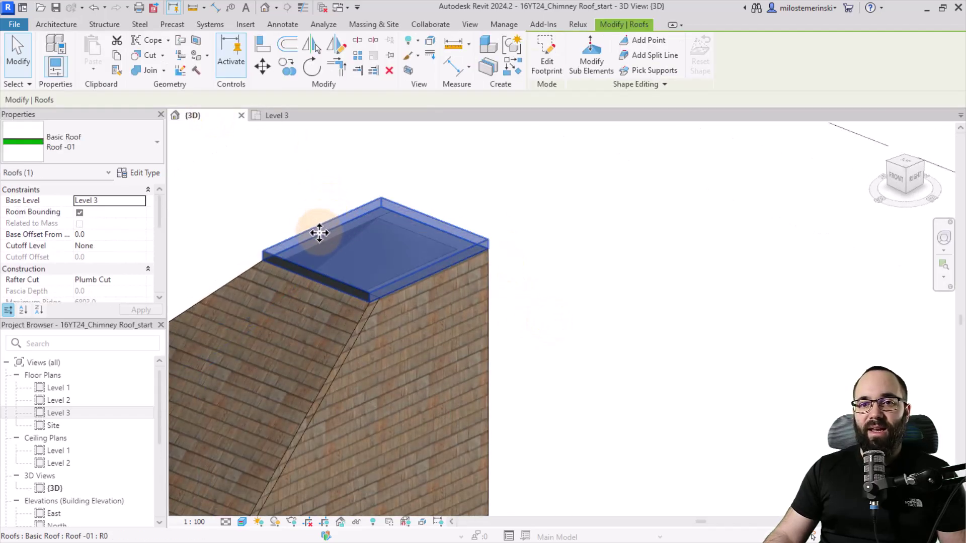
scroll(128, 243, "down", 2)
scroll(127, 243, "down", 3)
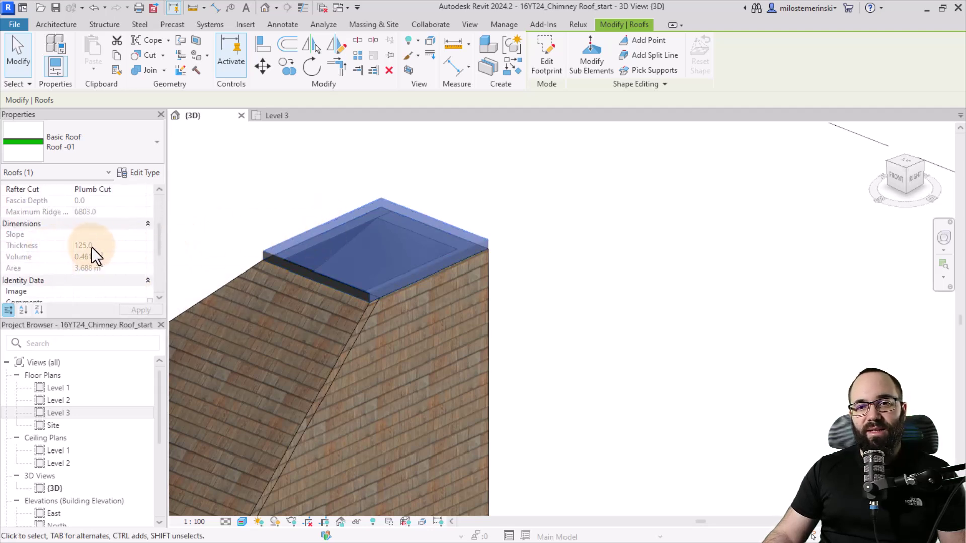
scroll(98, 247, "up", 5)
left_click(108, 235)
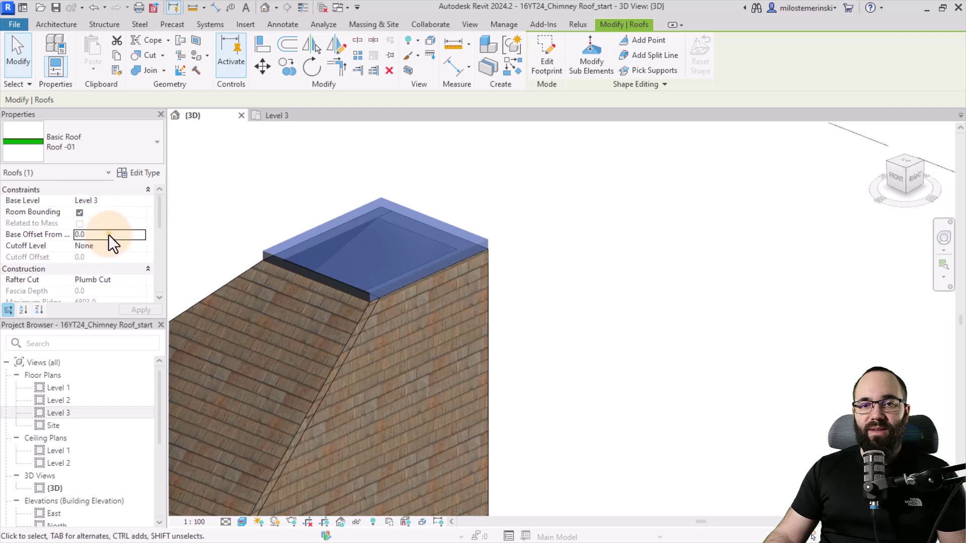
type("-125")
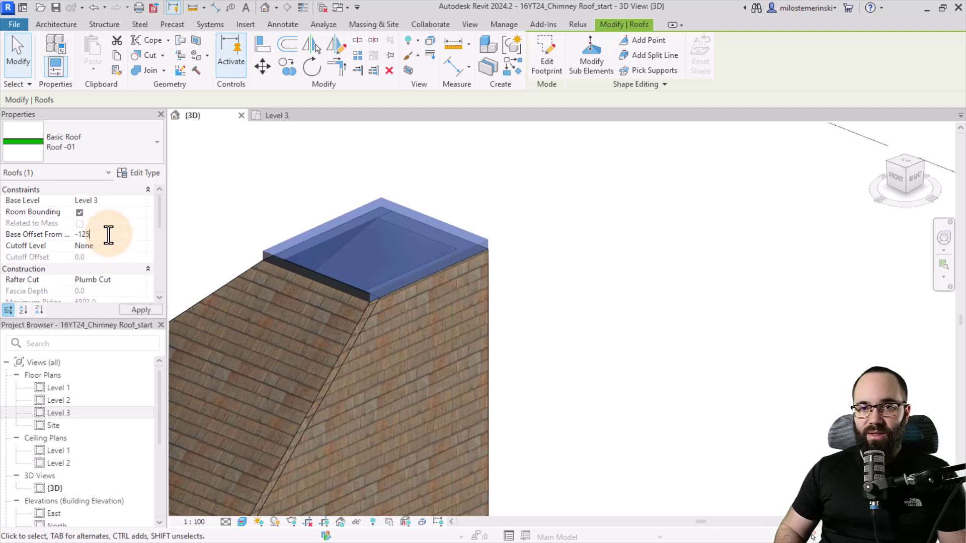
left_click(507, 214)
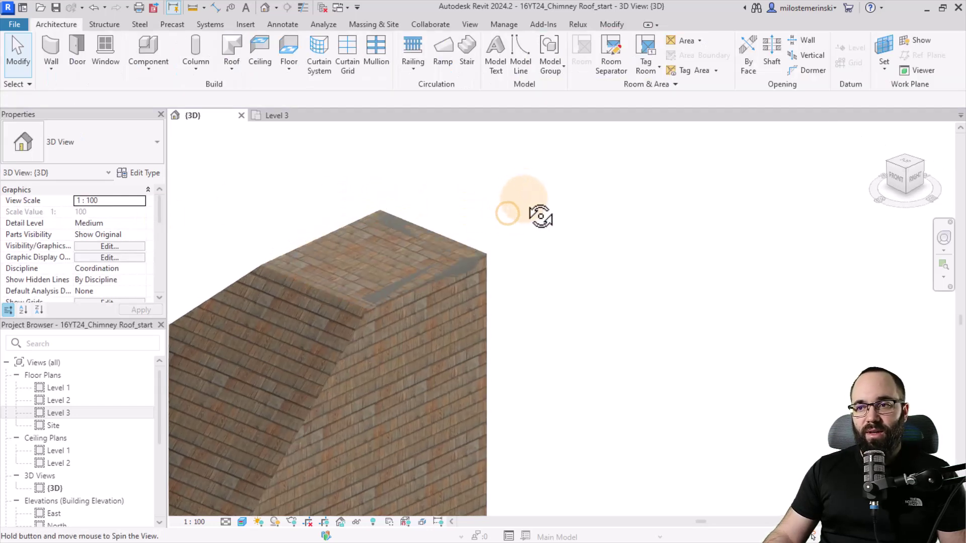
middle_click_drag(538, 215, 524, 276, "shift")
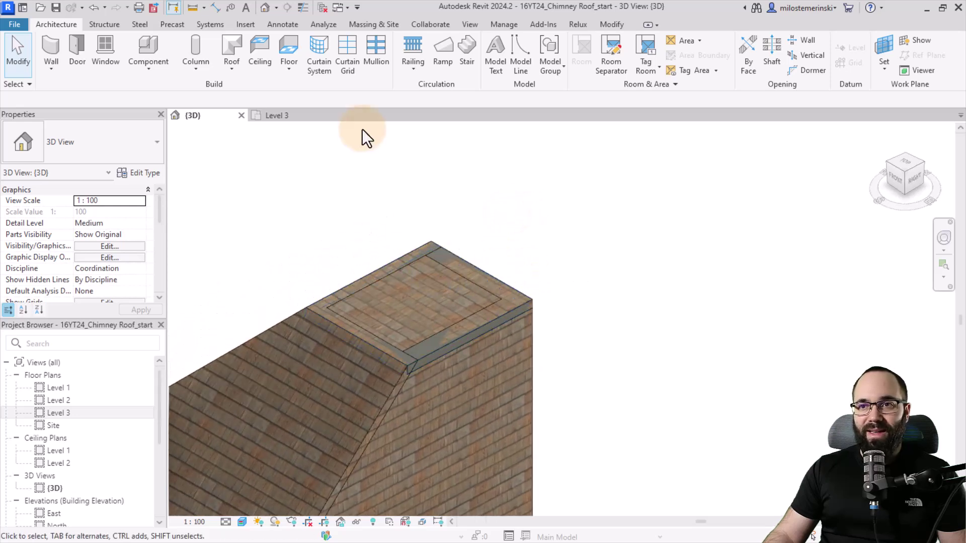
Step: Join the flat cap roof to the sloped chimney roof with Multiple Join enabled
left_click(610, 28)
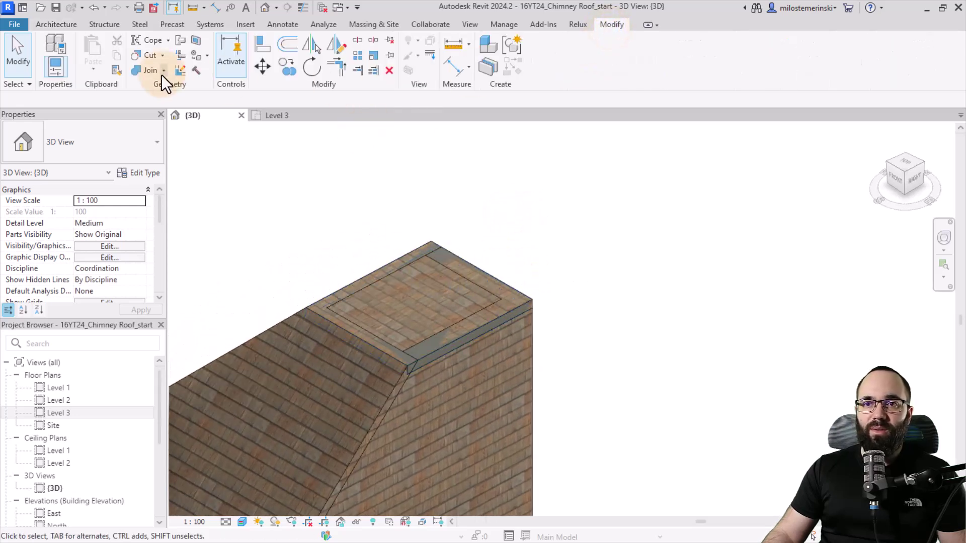
left_click(139, 72)
left_click(465, 256)
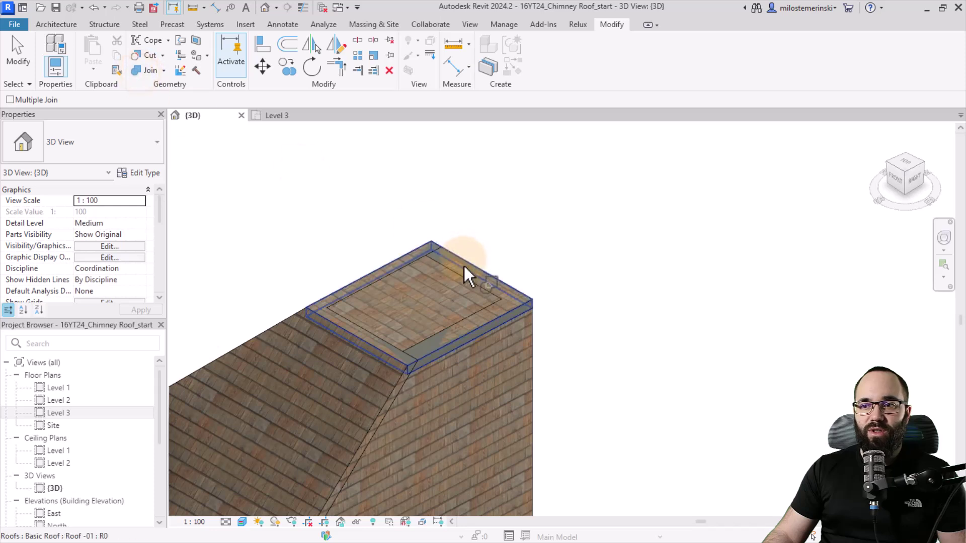
left_click(52, 100)
left_click(441, 252)
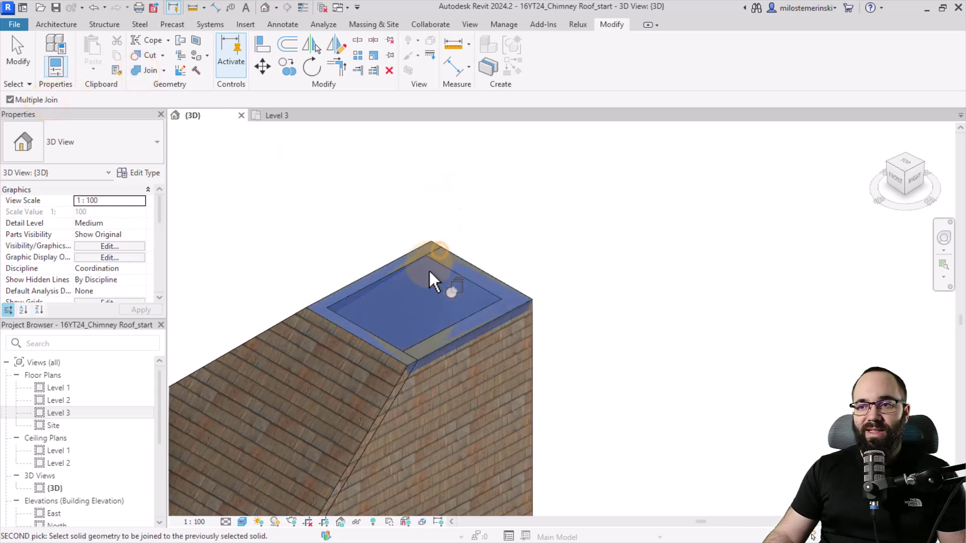
left_click(478, 325)
left_click(376, 327)
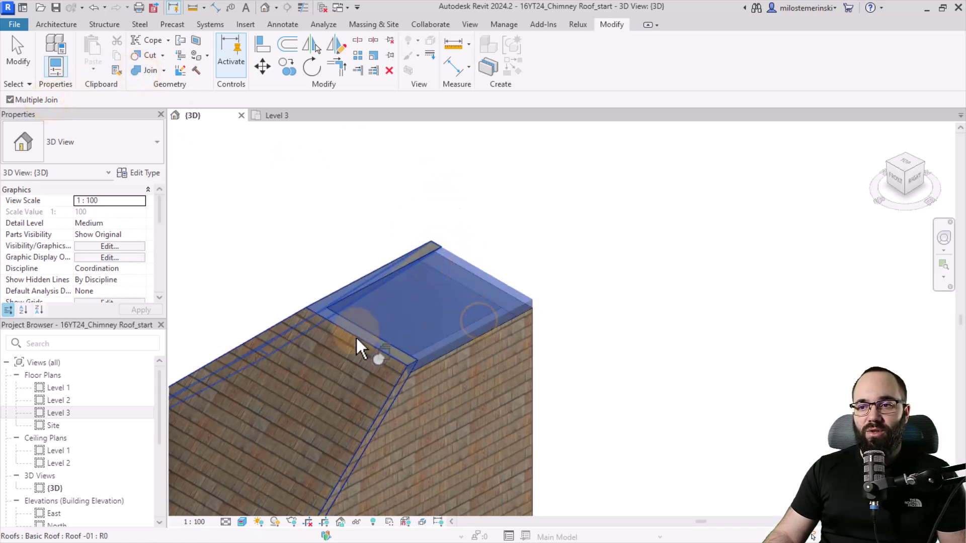
left_click(18, 55)
left_click(240, 127)
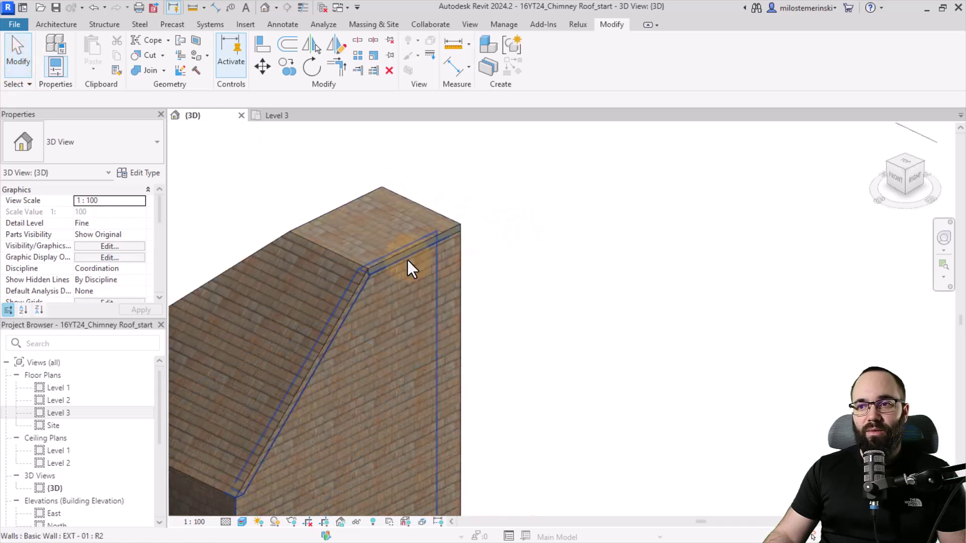
Step: Paint the cap roof's grey edge and fascia faces with Wood Shake
scroll(401, 256, "up", 3)
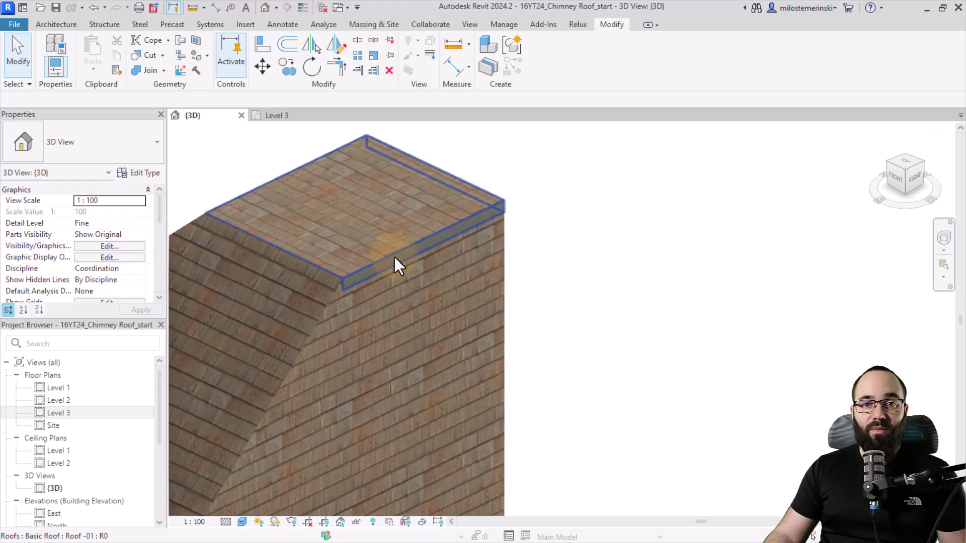
left_click(196, 68)
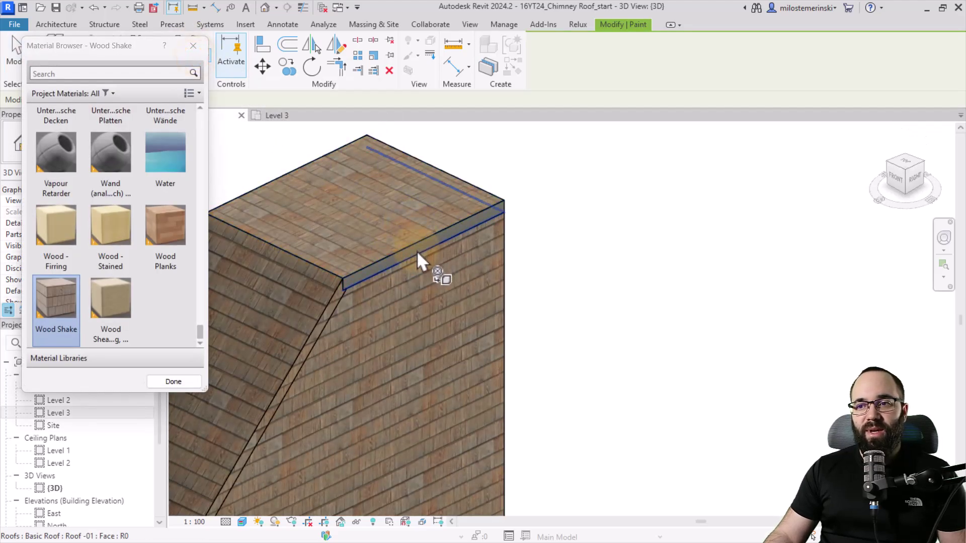
left_click(416, 251)
mouse_move(458, 261)
middle_mouse_down("shift")
mouse_move(583, 289)
mouse_move(364, 250)
mouse_move(466, 401)
mouse_move(444, 442)
mouse_move(377, 212)
middle_mouse_up("shift")
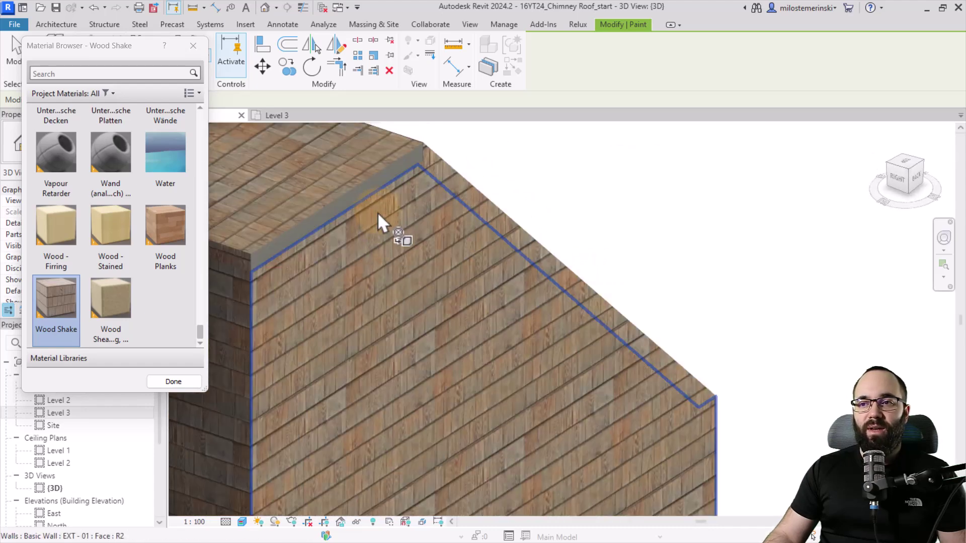
left_click(367, 189)
left_click(178, 384)
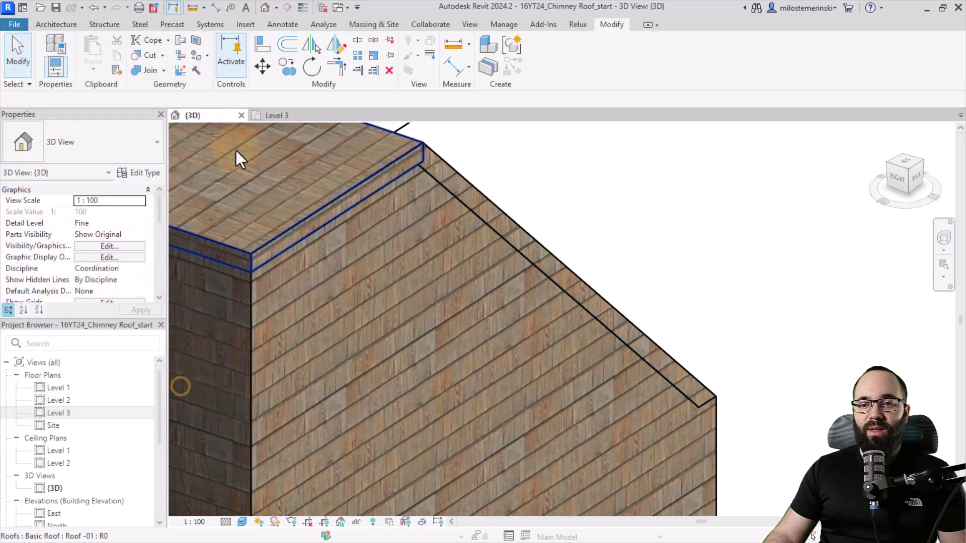
scroll(236, 160, "down", 3)
middle_click_drag(236, 160, 485, 418, "shift")
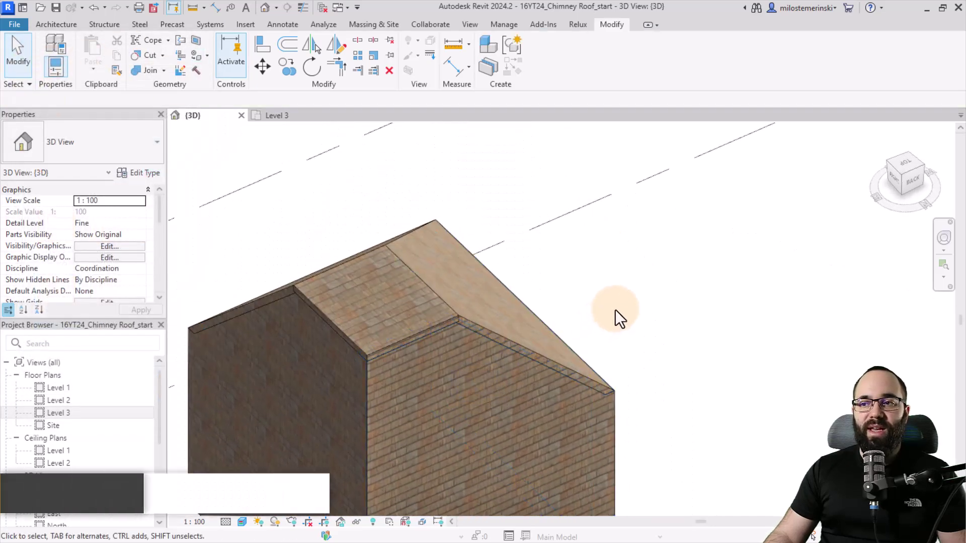
Step: Place a SkyLight_Window on the chimney's flat cap roof
left_click(53, 26)
left_click(109, 47)
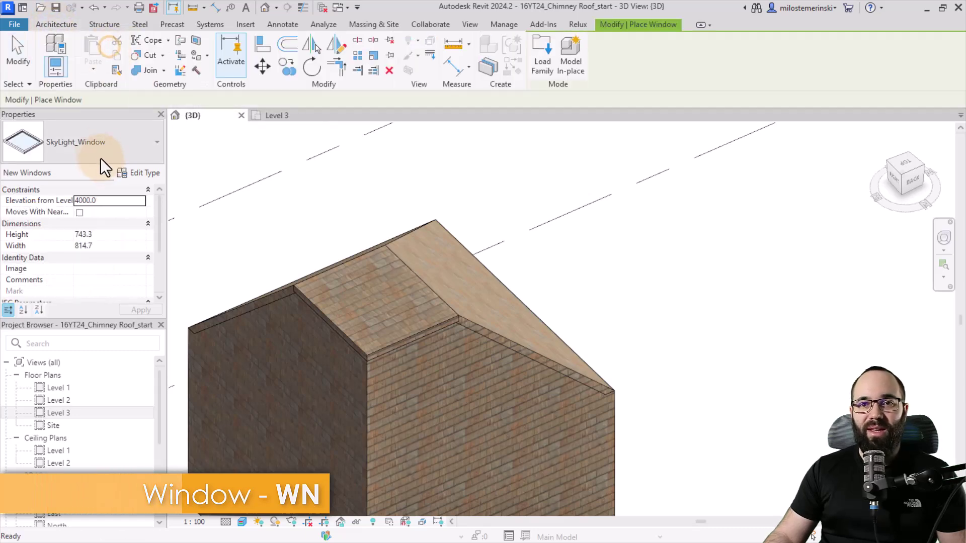
left_click(371, 300)
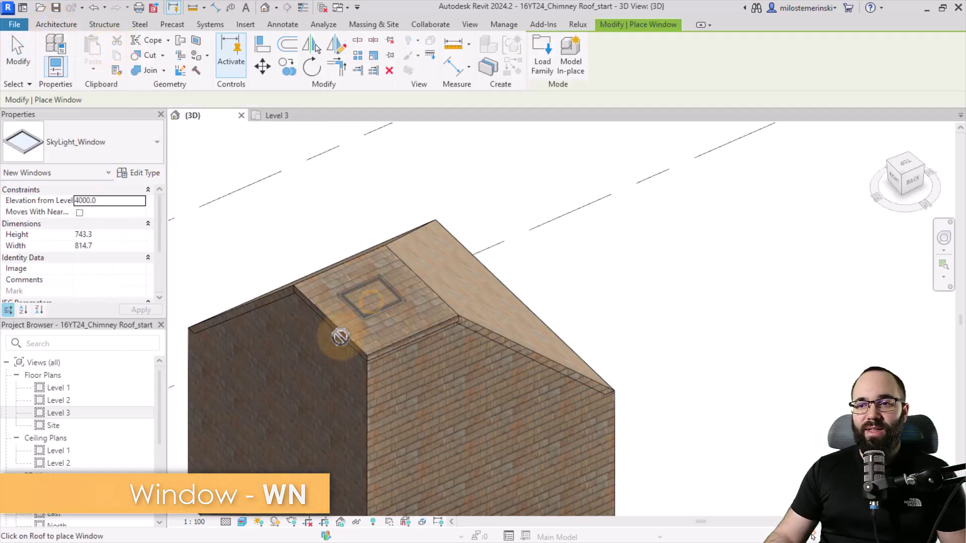
key("Escape")
key("Escape")
left_click(364, 288)
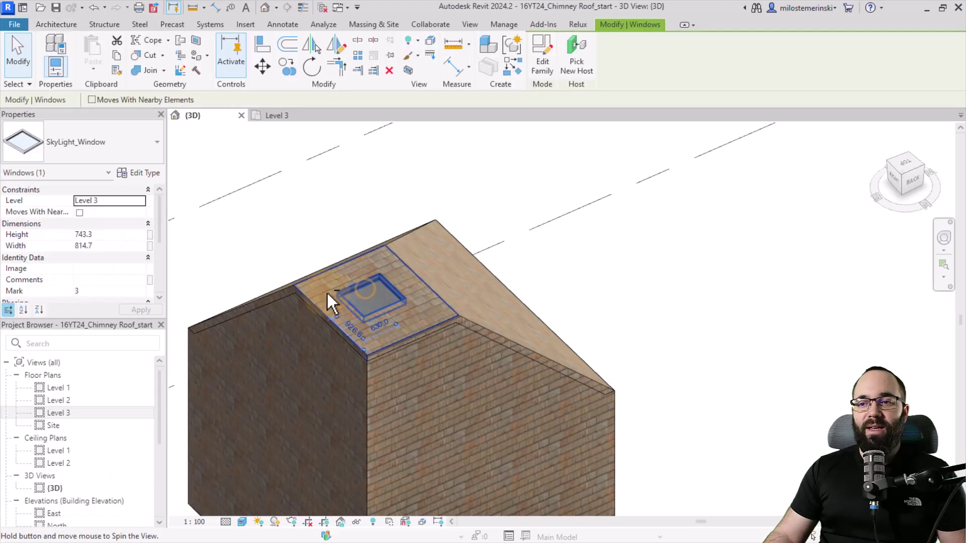
middle_click_drag(327, 291, 366, 334, "shift")
scroll(372, 288, "up", 5)
middle_click_drag(372, 287, 320, 241, "shift")
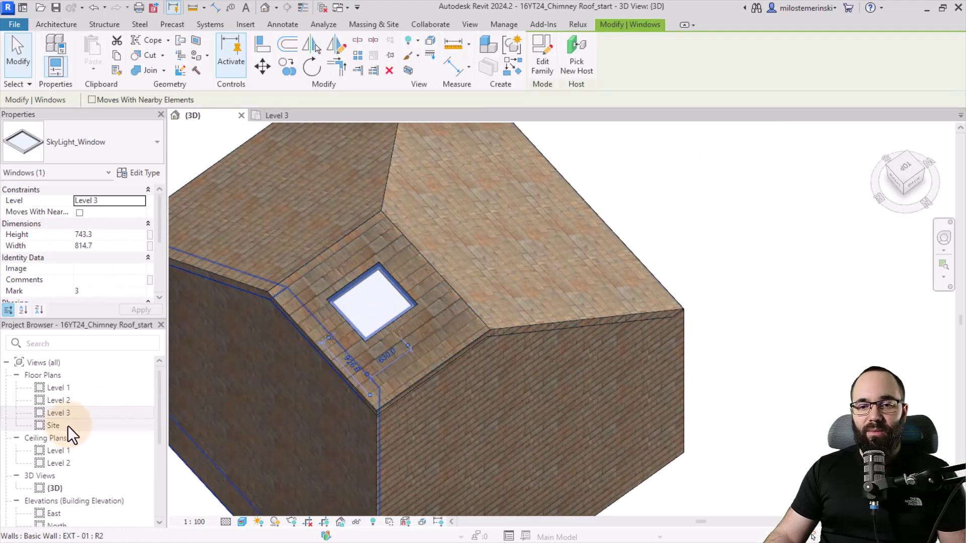
Step: In the Level 3 plan, stretch the skylight edges to the opening, 1350 wide by 1606.3 high
double_click(58, 413)
left_click_drag(409, 341, 441, 344)
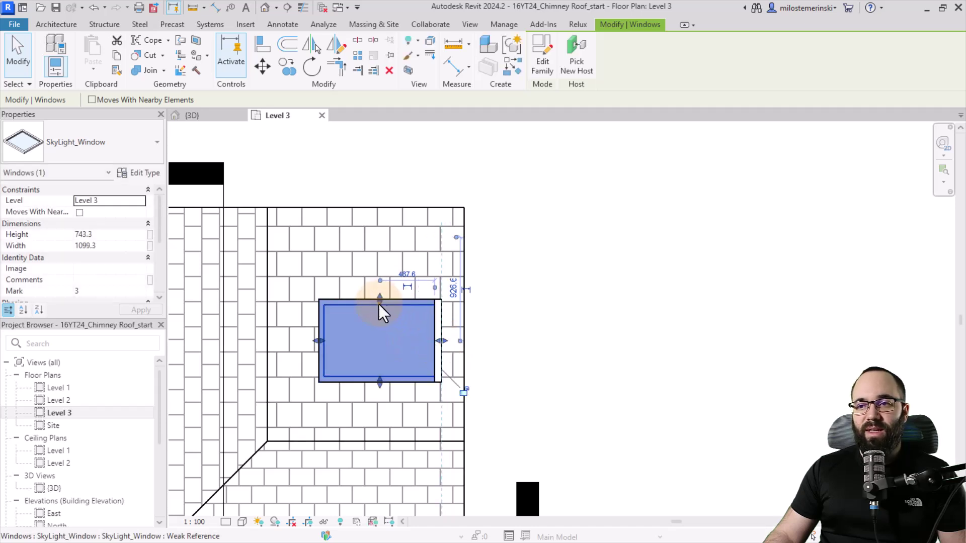
left_click_drag(379, 304, 380, 237)
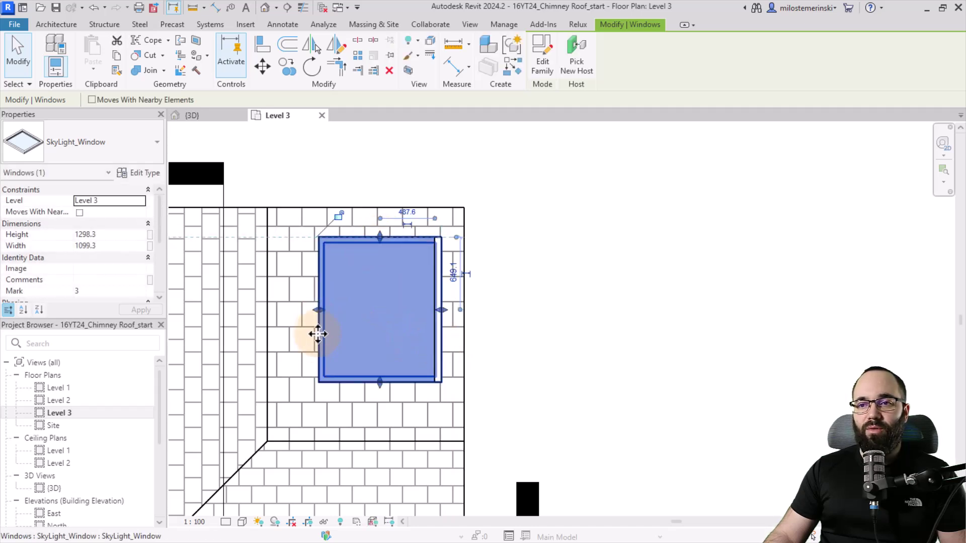
left_click_drag(318, 309, 290, 313)
left_click_drag(365, 386, 365, 417)
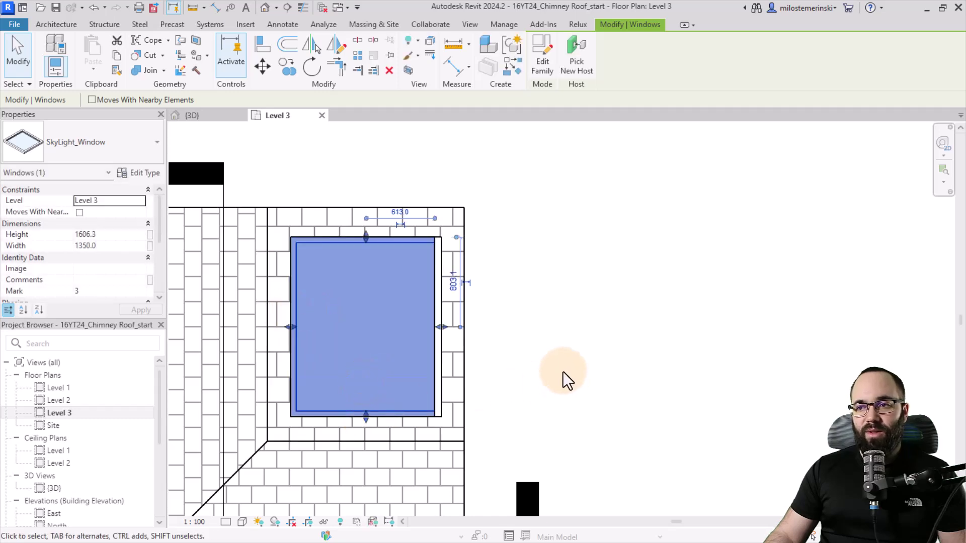
left_click(212, 117)
scroll(554, 322, "down", 2)
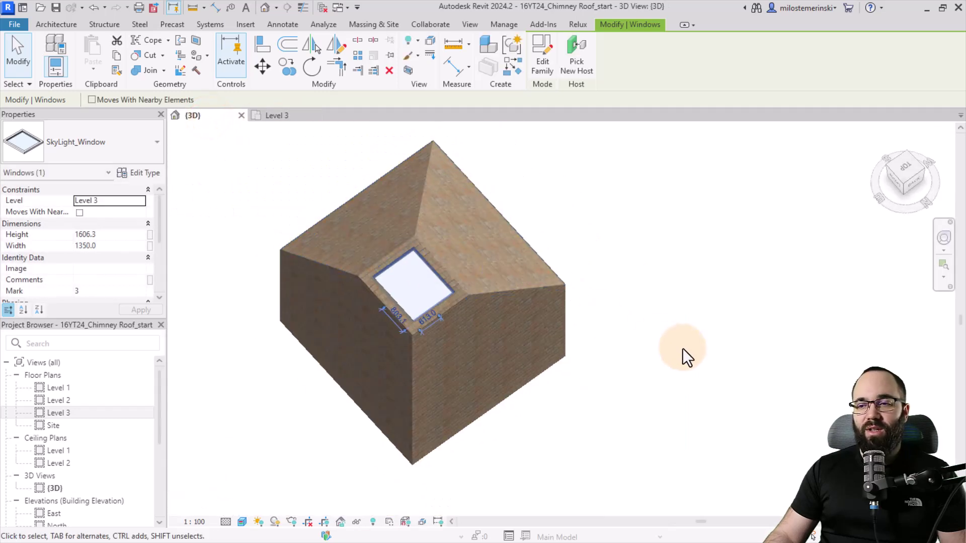
left_click(682, 349)
middle_click_drag(682, 349, 409, 305, "shift")
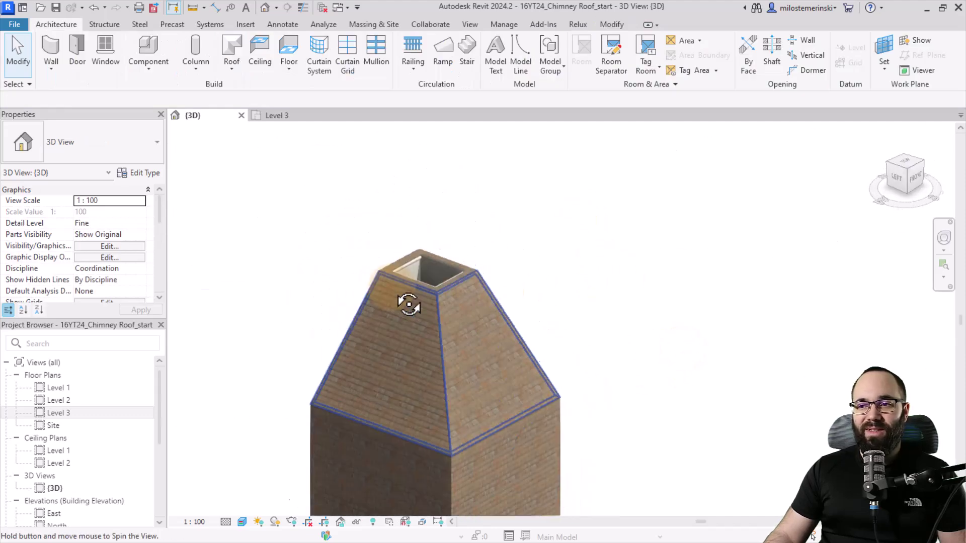
Step: Select the Level 3 marker and set its elevation to 6000
scroll(526, 252, "down", 3)
middle_click_drag(527, 252, 460, 241, "shift")
scroll(327, 172, "up", 2)
middle_click_drag(328, 172, 438, 224)
scroll(383, 194, "up", 1)
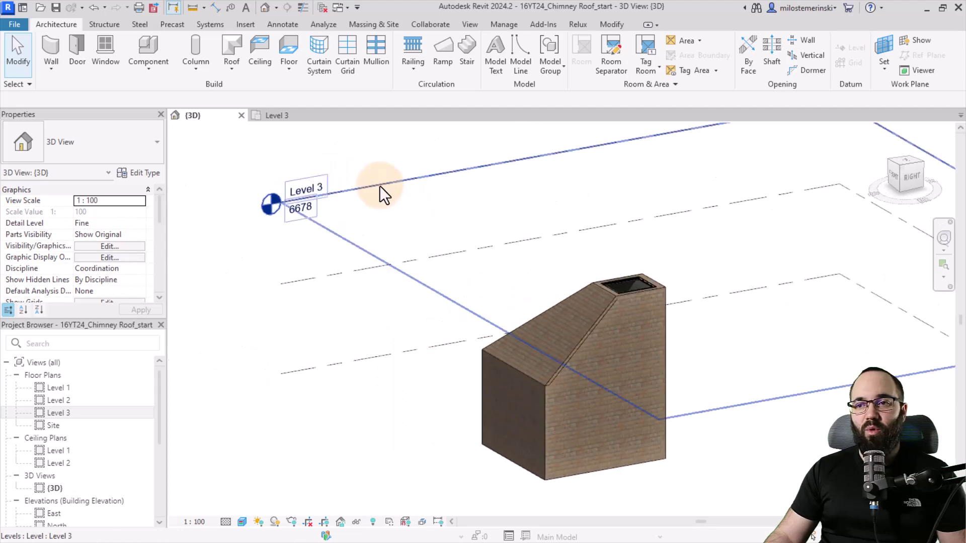
left_click(379, 186)
mouse_move(377, 190)
left_mouse_down()
mouse_move(377, 210)
mouse_move(377, 186)
mouse_move(371, 203)
left_mouse_up()
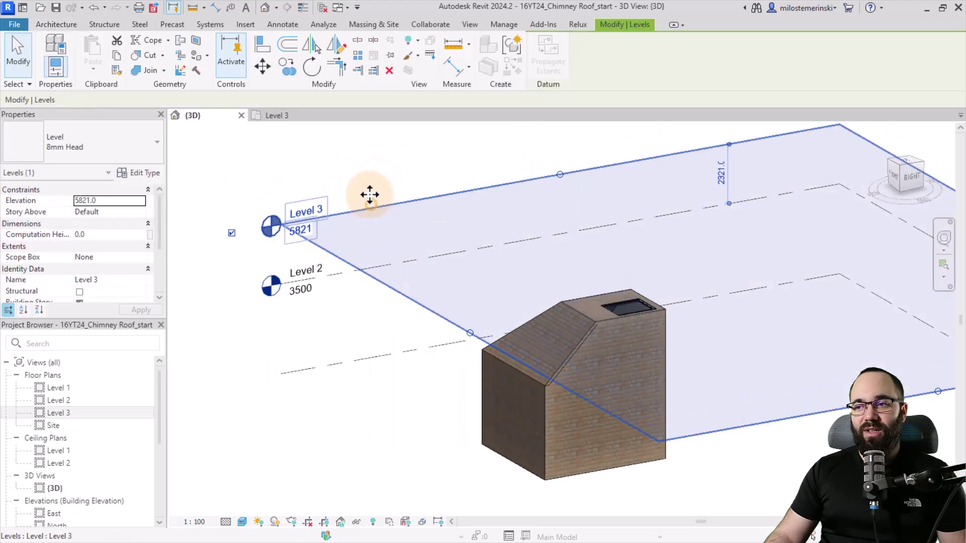
left_click(304, 231)
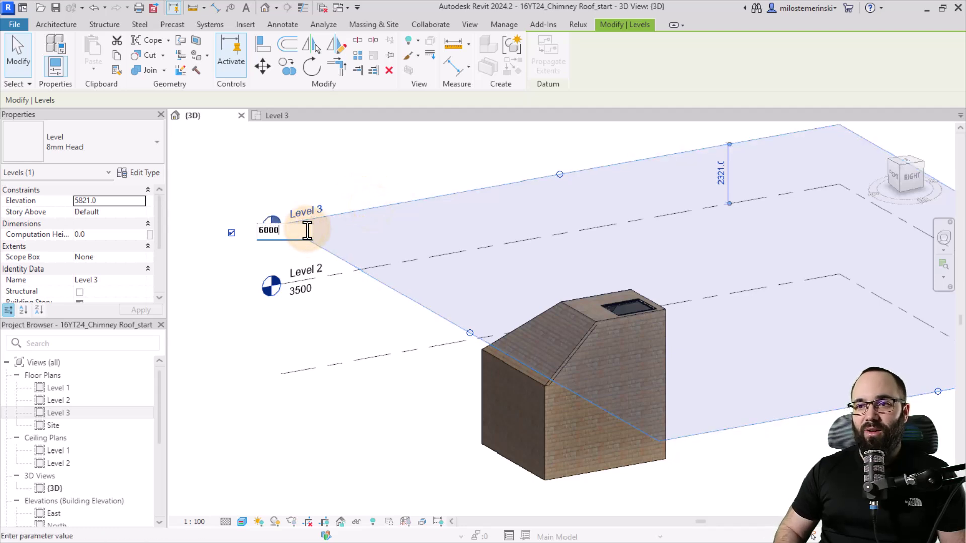
key("Return")
Step: Change Level 3's elevation to 6500
left_click(311, 231)
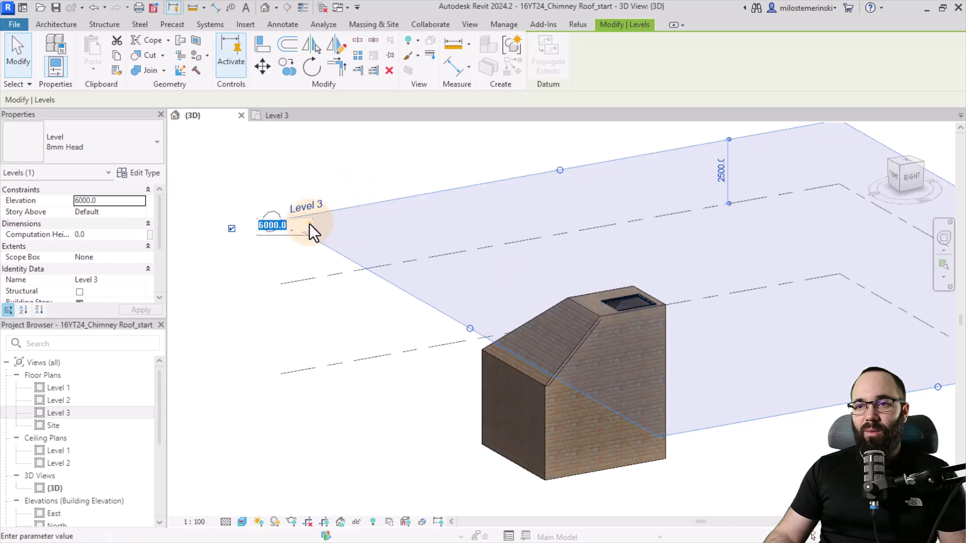
left_click(268, 230)
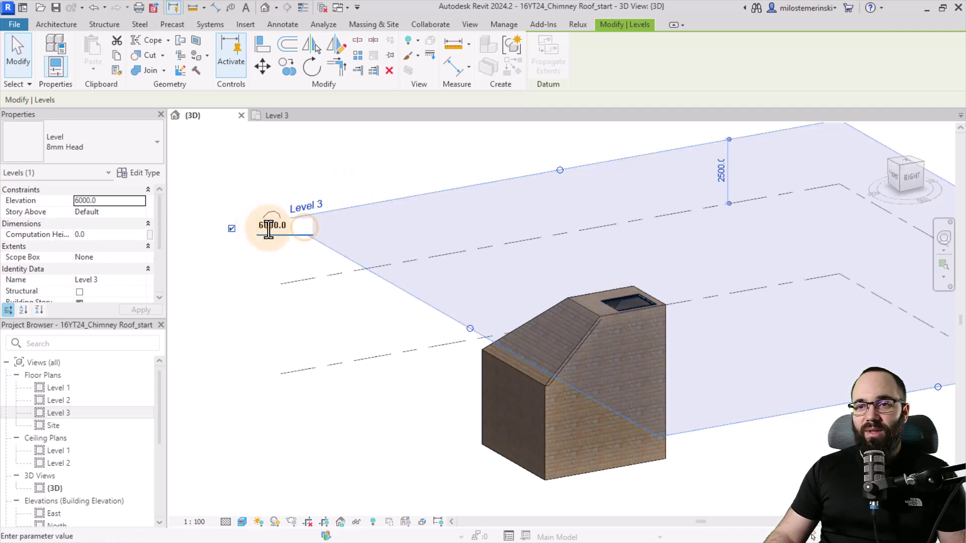
left_click(264, 231)
left_click(656, 219)
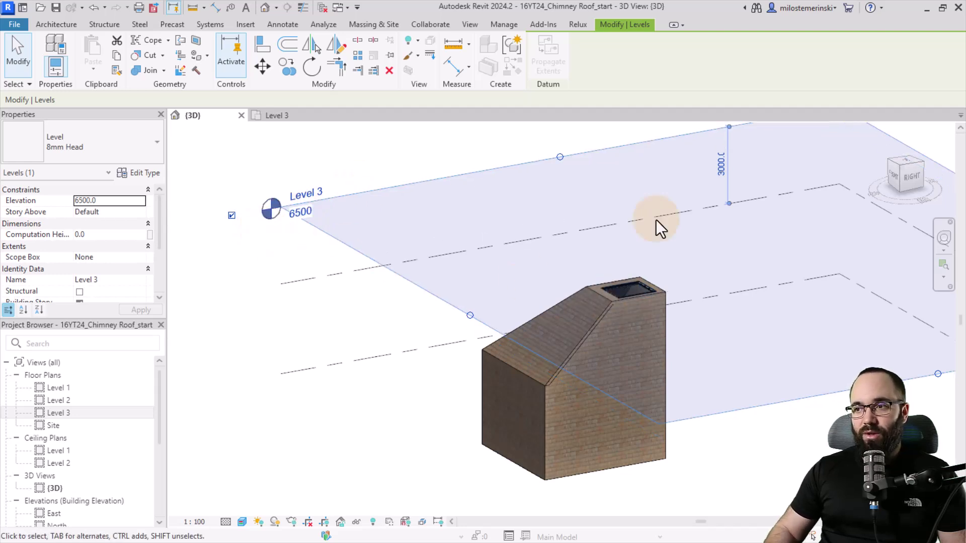
left_click(675, 277)
Step: In the Level 3 plan, stretch the skylight's bottom edge to the wall, making it 1711.3 high
scroll(673, 275, "up", 5)
left_click(571, 300)
middle_click_drag(571, 300, 544, 259, "shift")
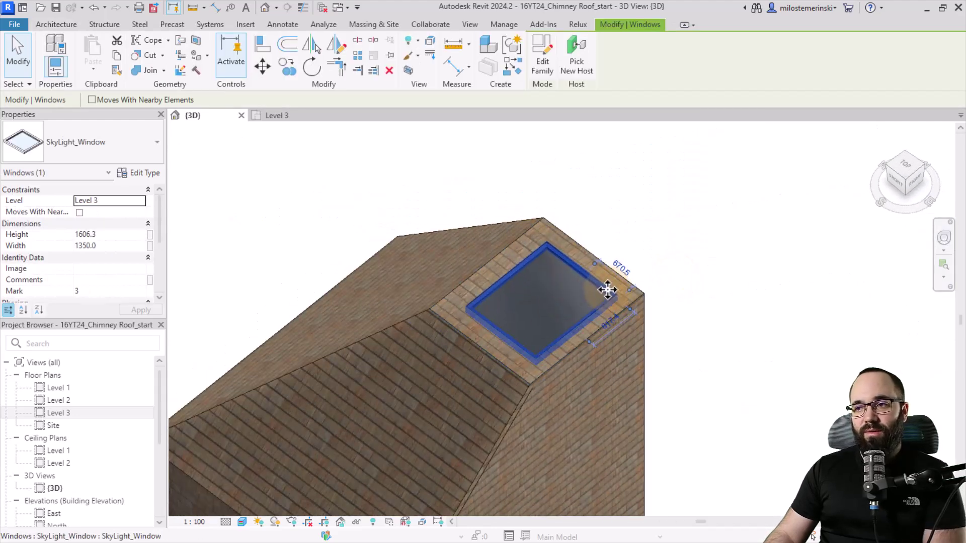
left_click(282, 115)
left_click_drag(350, 412, 350, 432)
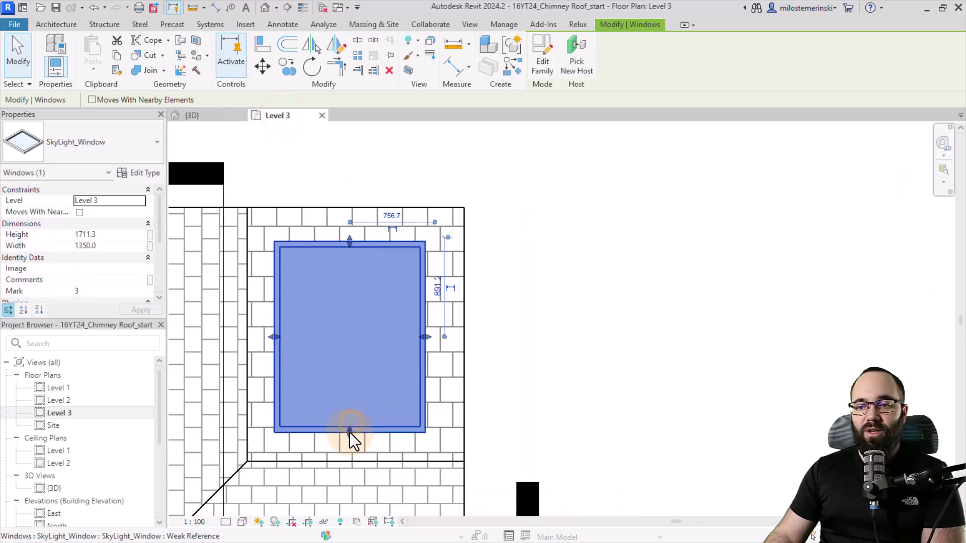
left_click(207, 114)
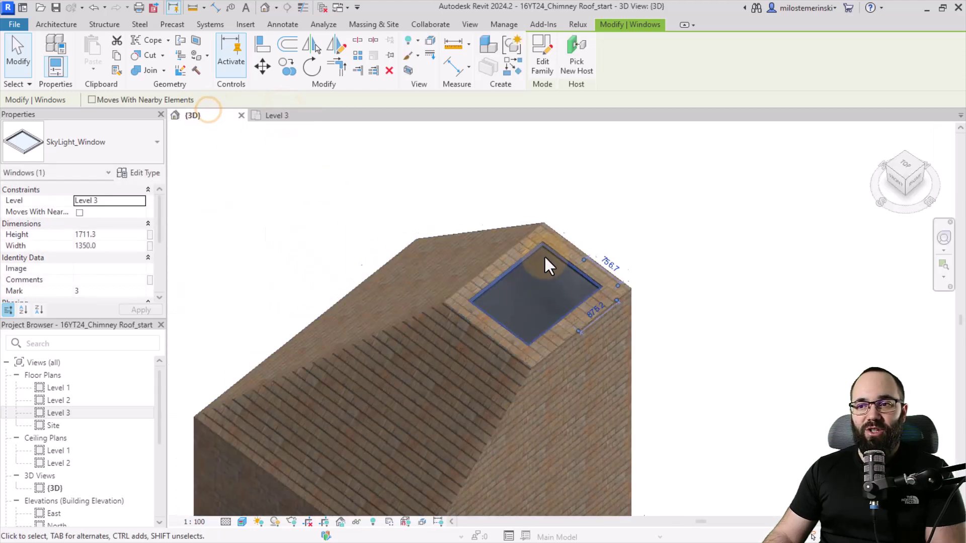
scroll(544, 255, "down", 5)
middle_click_drag(648, 380, 655, 318, "shift")
left_click(655, 318)
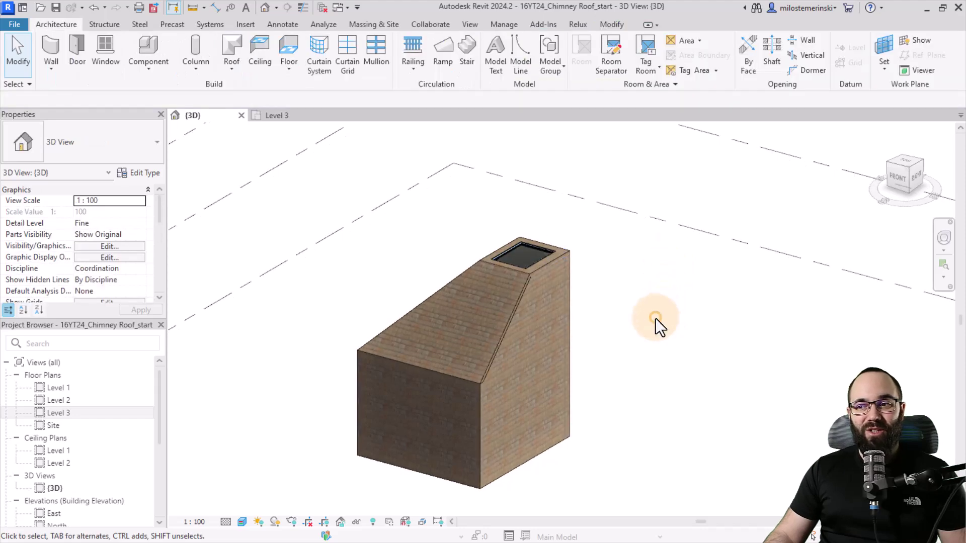